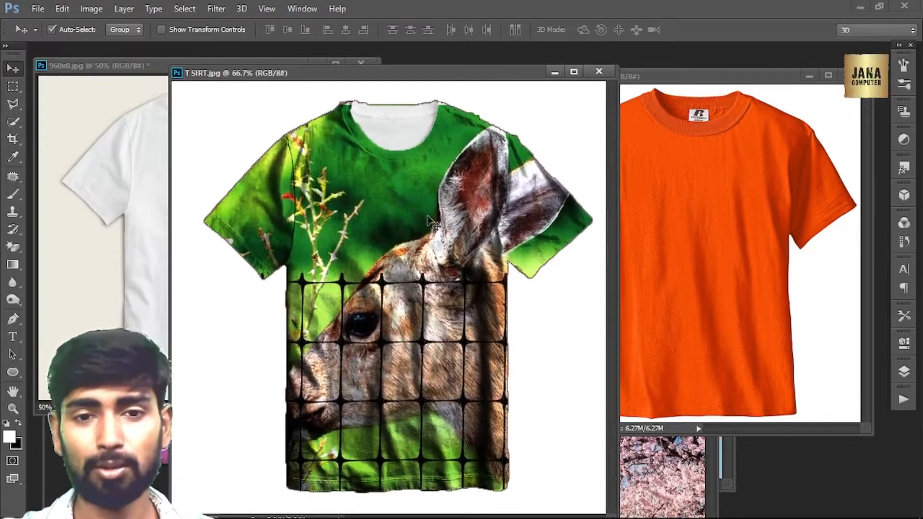
Close the T SIRT.jpg sample and arrange the worn white tee and orange shirt document windows side by side
click(599, 72)
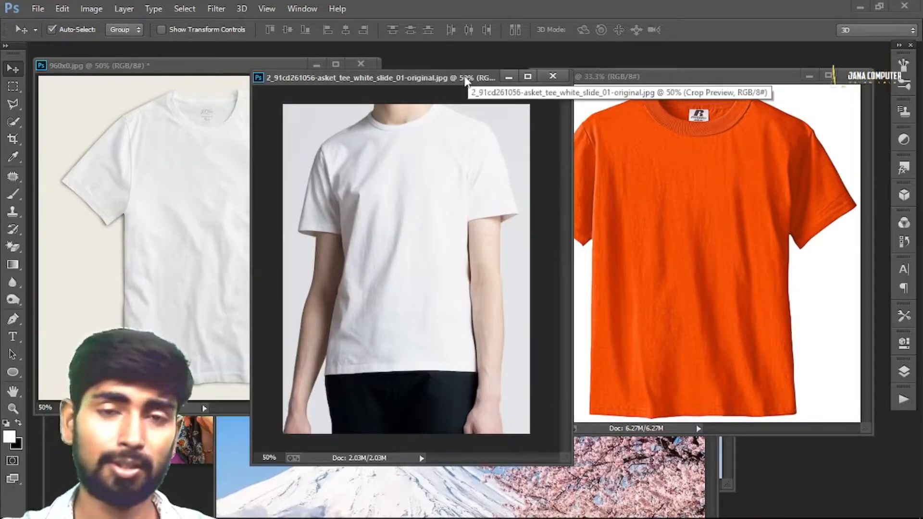
drag(465, 78, 450, 60)
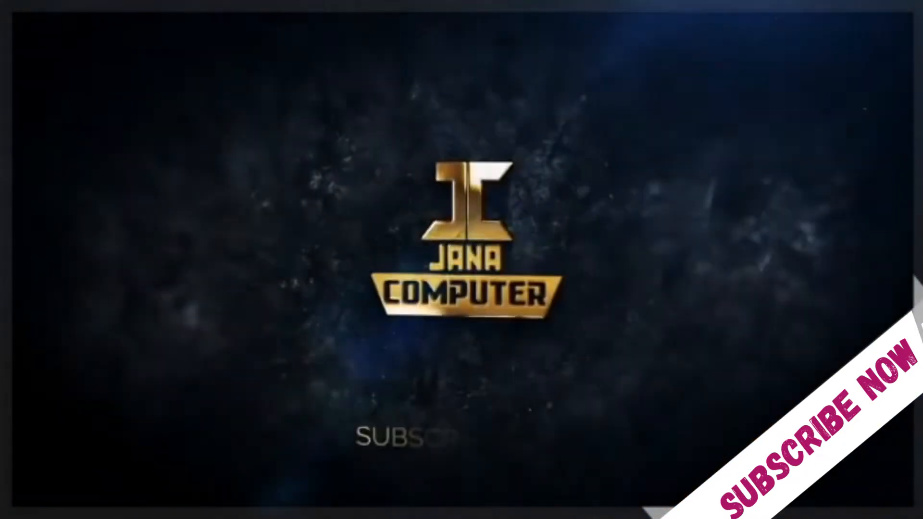
drag(332, 62, 454, 63)
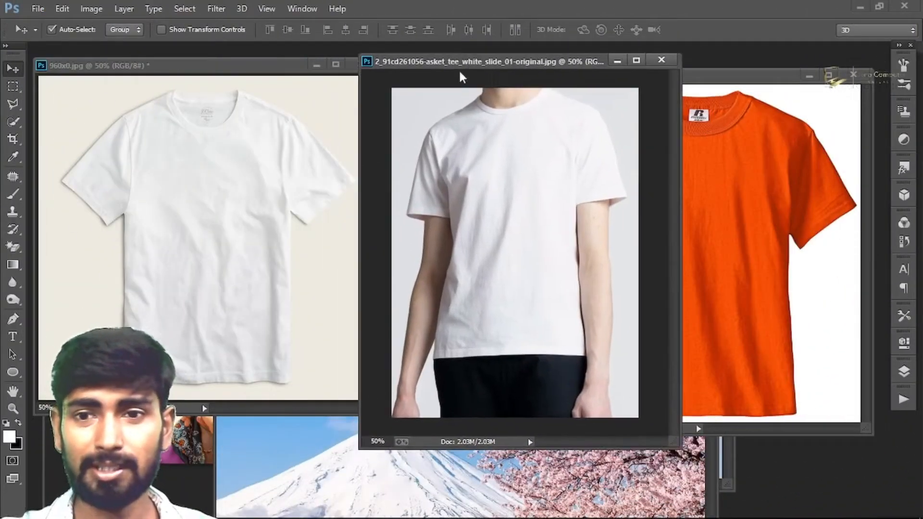
click(713, 135)
drag(714, 78, 731, 75)
drag(479, 65, 443, 69)
Reposition the Mount Fuji and dark-shirt portrait windows beneath the shirt images, and bring the shirt documents to the front
click(215, 243)
click(178, 453)
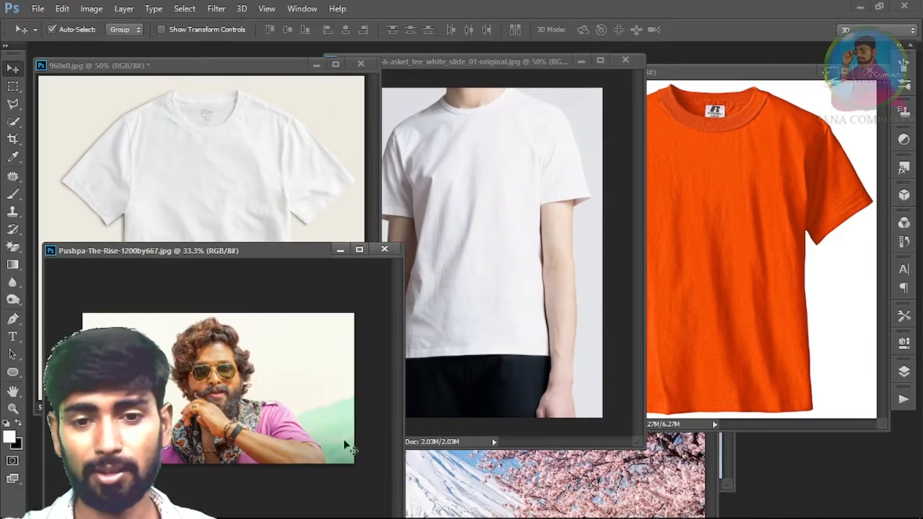
click(530, 475)
drag(515, 304, 367, 239)
click(593, 298)
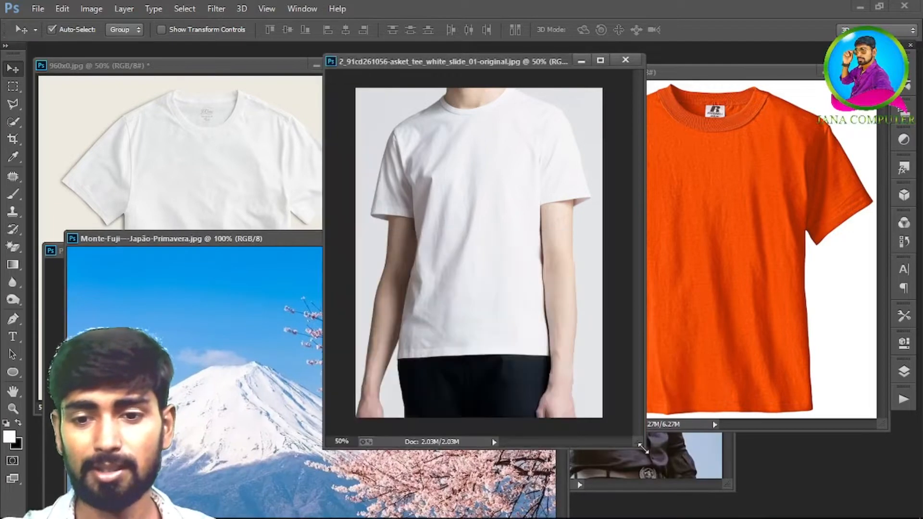
click(662, 461)
drag(583, 250, 750, 277)
click(604, 192)
click(270, 178)
click(602, 182)
click(746, 165)
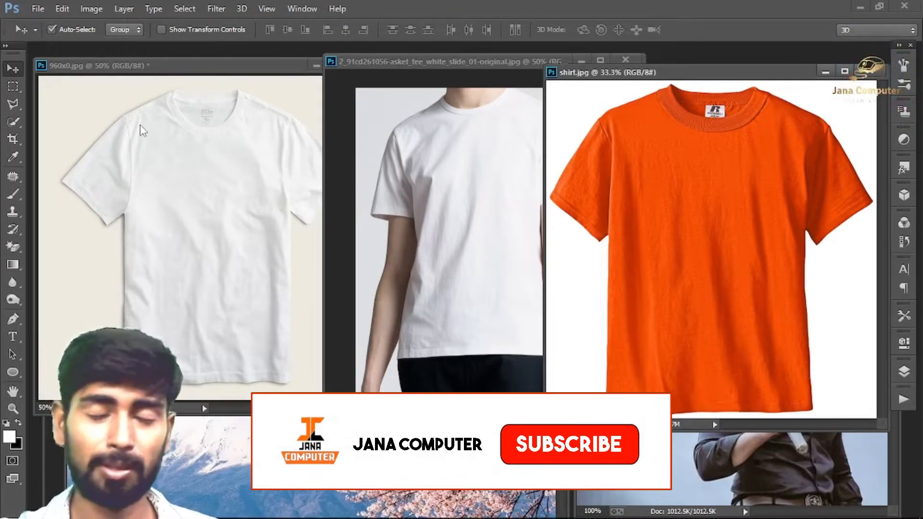
Select the white shirt in 960x0.jpg with the Quick Selection tool, excluding the background and the inside of the collar
click(206, 68)
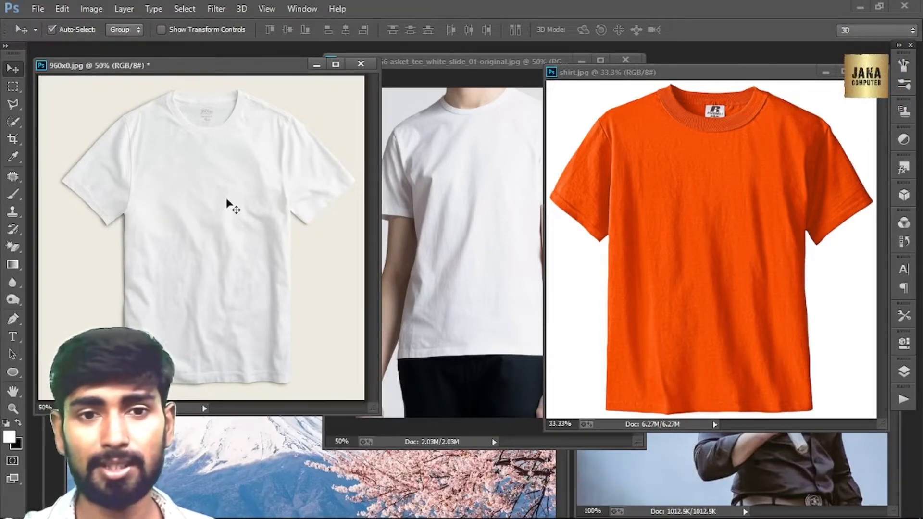
click(14, 122)
mouse_move(168, 99)
mouse_down()
mouse_move(115, 139)
mouse_move(95, 183)
mouse_up()
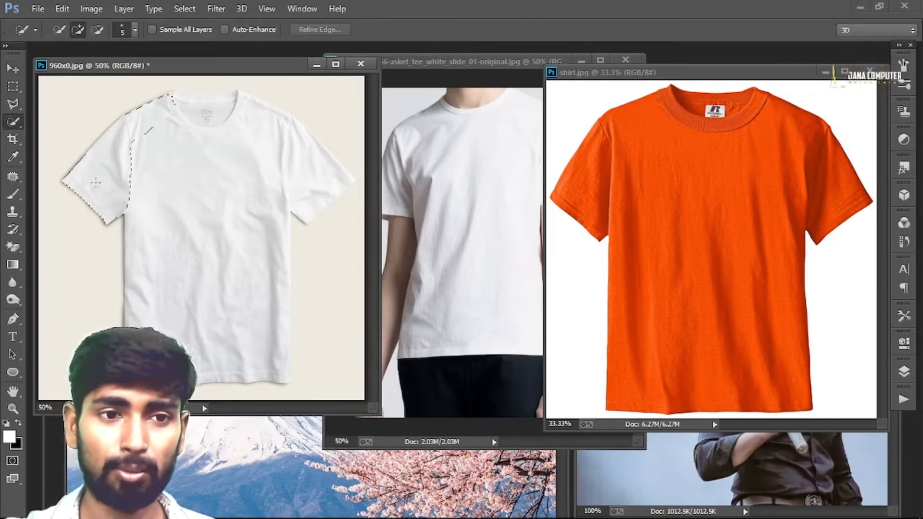
drag(177, 345, 284, 335)
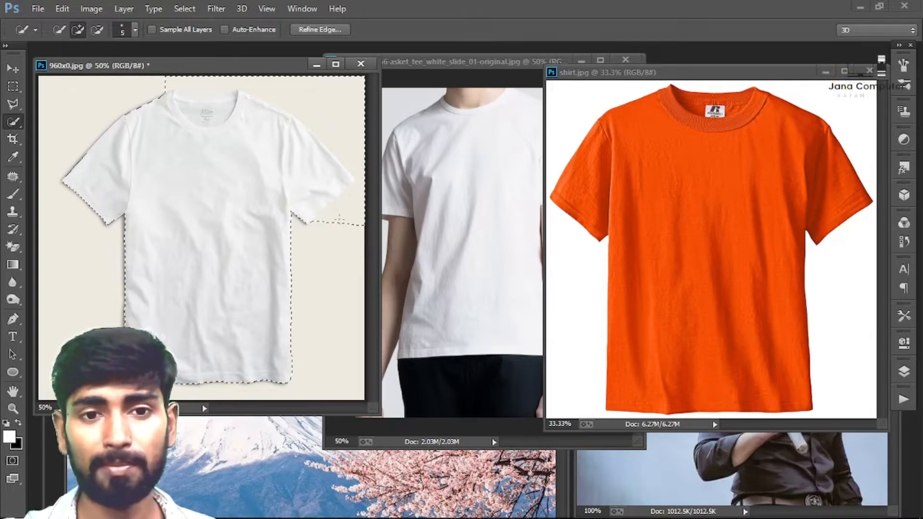
key(alt)
drag(333, 218, 365, 194)
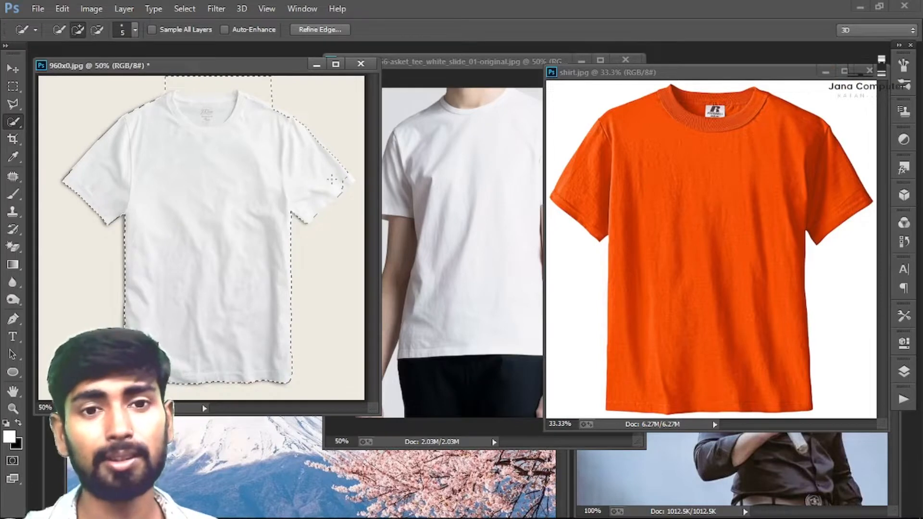
mouse_move(270, 88)
mouse_down()
mouse_move(204, 76)
mouse_move(210, 106)
mouse_up()
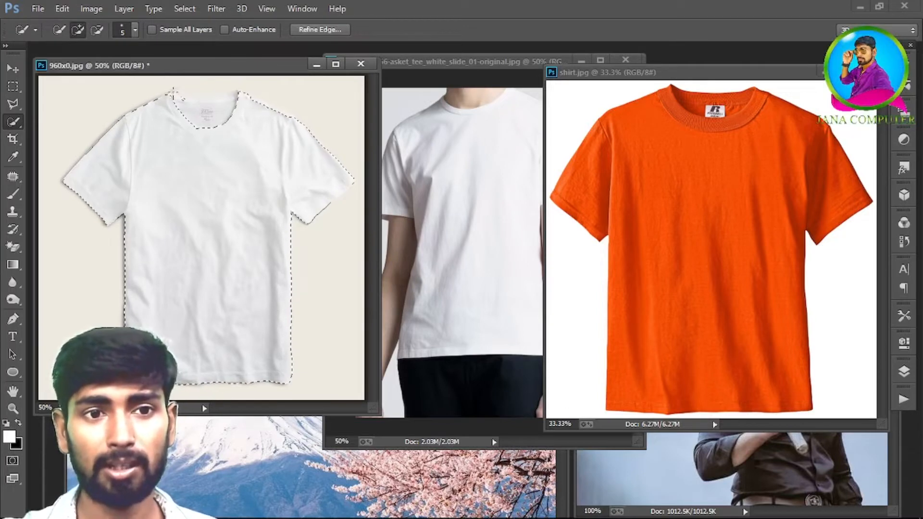
key(alt)
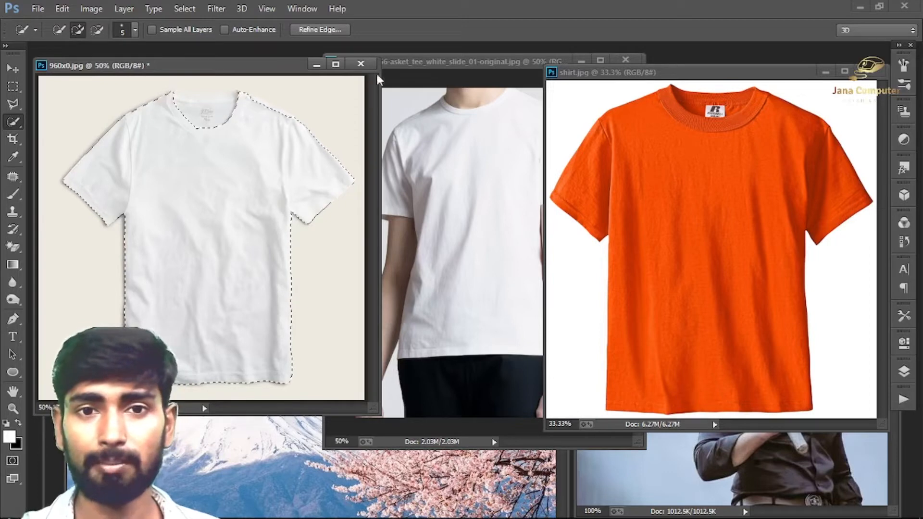
Quick-select the worn white tee and the orange shirt in their documents, leaving out the orange shirt's inner collar, and review the selections
click(458, 62)
mouse_move(432, 118)
mouse_down()
mouse_move(423, 144)
mouse_move(469, 159)
mouse_move(540, 120)
mouse_move(591, 118)
mouse_move(595, 168)
mouse_up()
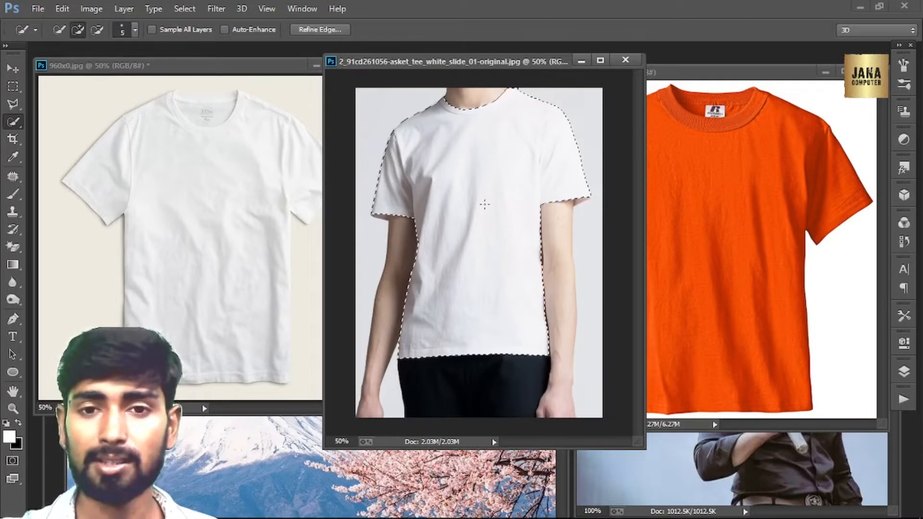
click(681, 131)
mouse_move(662, 96)
mouse_down()
mouse_move(585, 187)
mouse_move(663, 199)
mouse_move(732, 190)
mouse_move(793, 148)
mouse_up()
drag(736, 104, 718, 106)
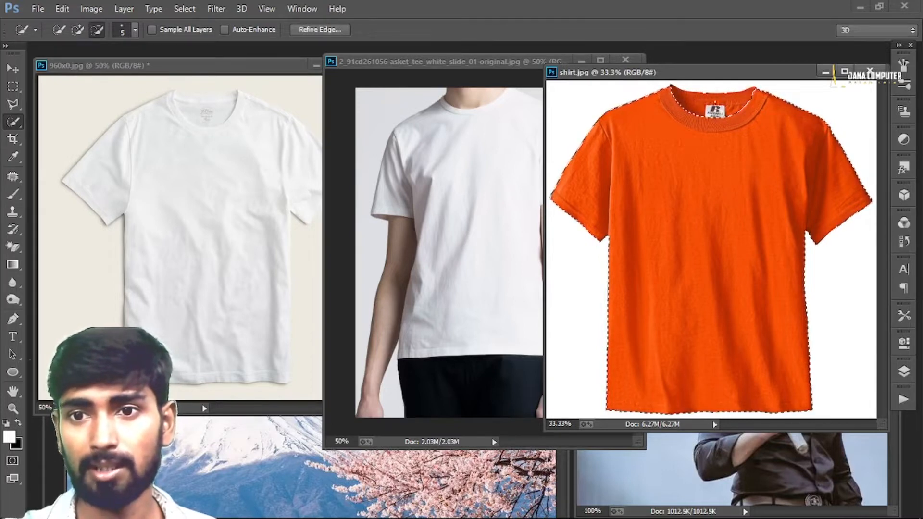
click(490, 62)
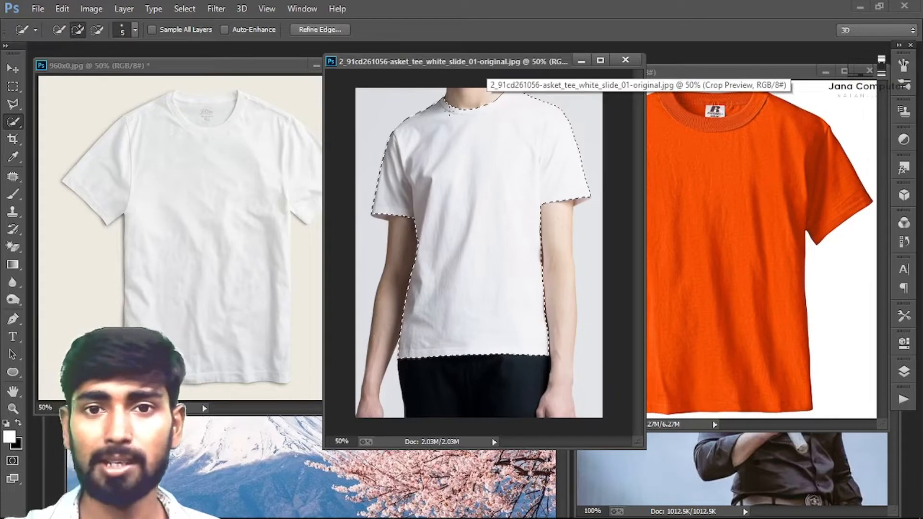
click(714, 73)
drag(714, 77, 712, 75)
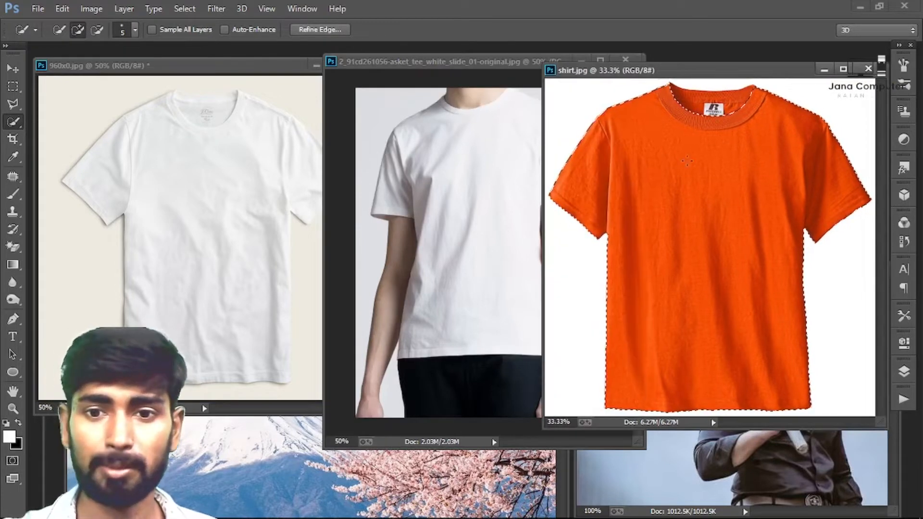
Copy the selected shirt onto a new layer in each of the three shirt documents, starting with 960x0.jpg
click(120, 68)
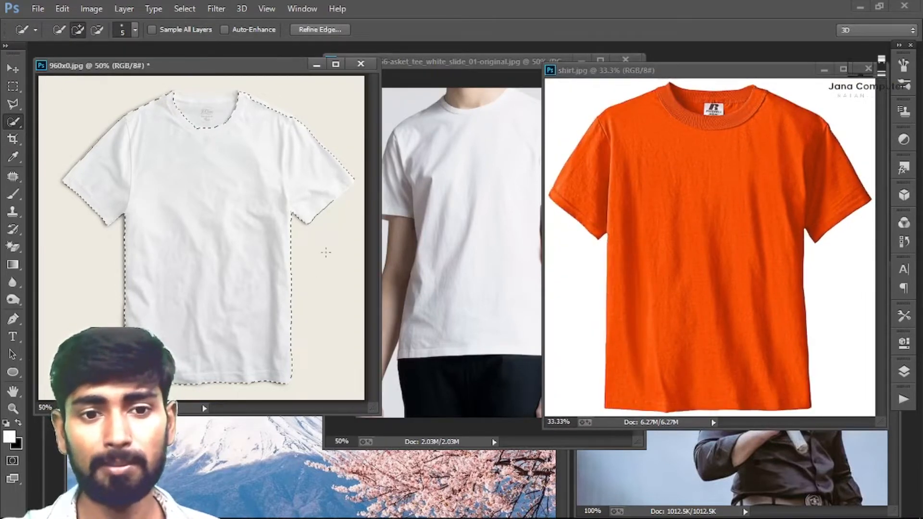
click(904, 371)
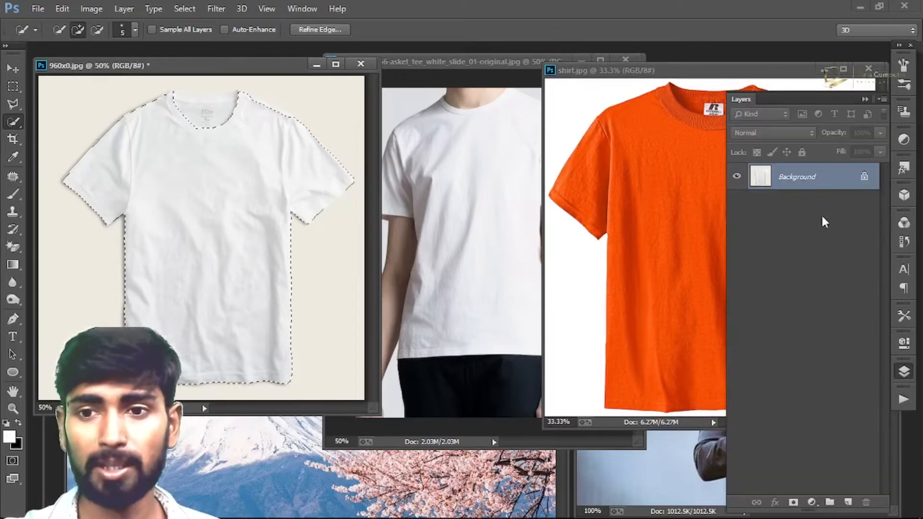
drag(200, 73, 206, 76)
key(ctrl+j)
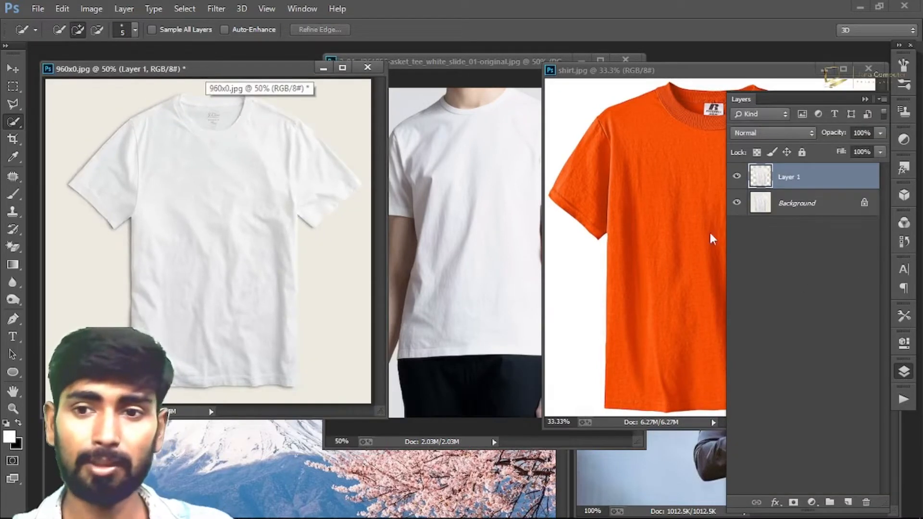
click(454, 63)
key(ctrl+j)
click(766, 84)
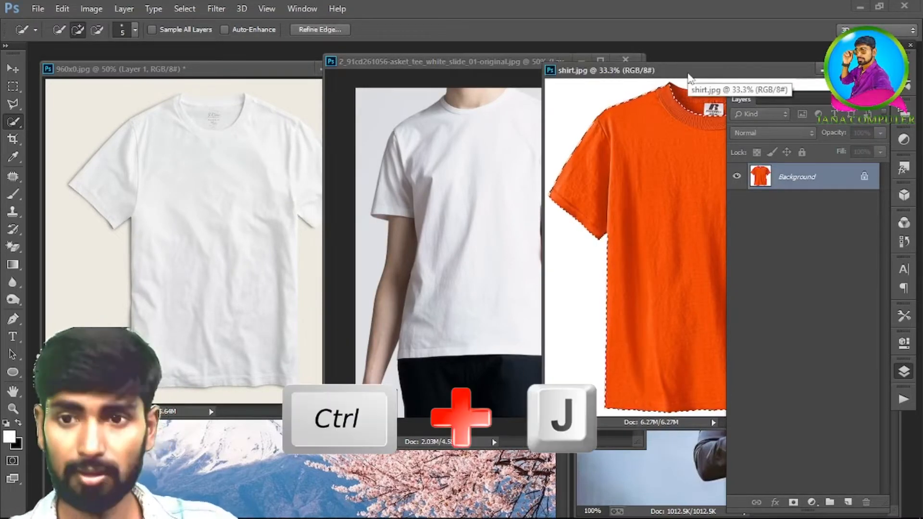
key(ctrl+j)
Desaturate the cut-out shirt layer in all three shirt documents
click(168, 74)
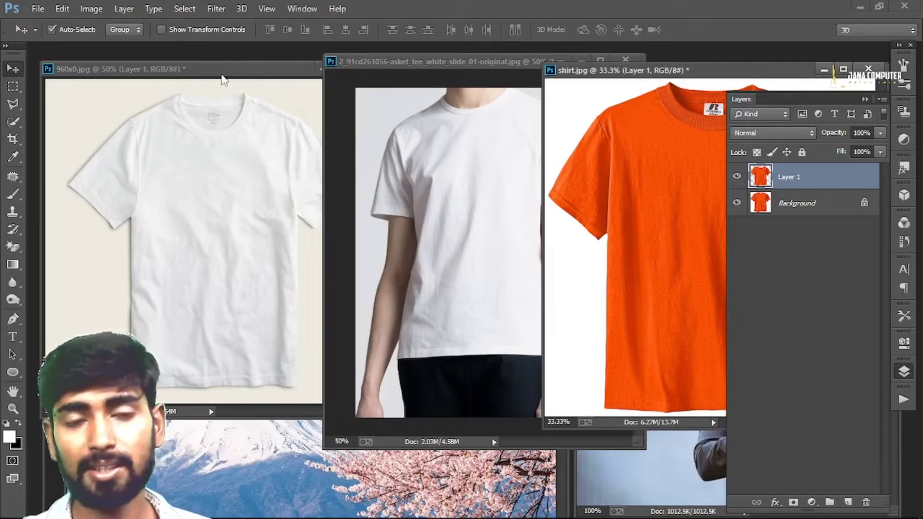
click(222, 76)
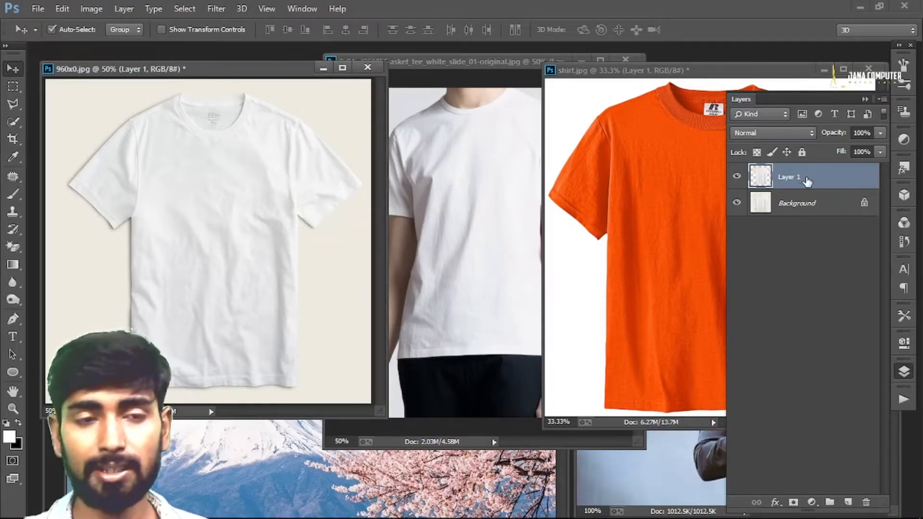
click(92, 8)
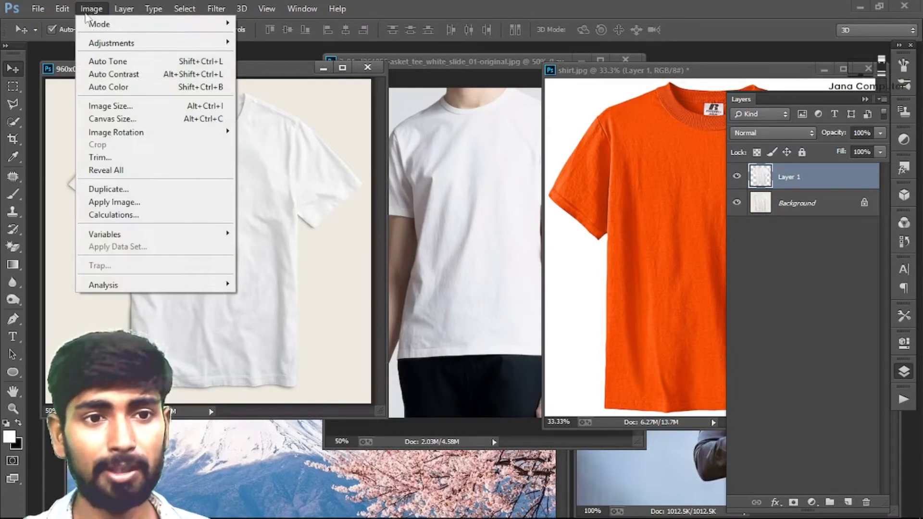
mouse_move(153, 46)
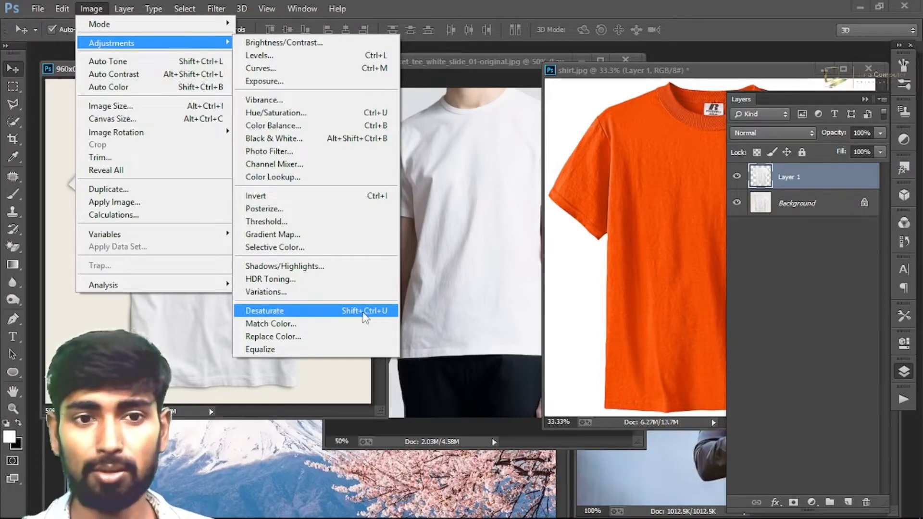
click(365, 311)
click(457, 61)
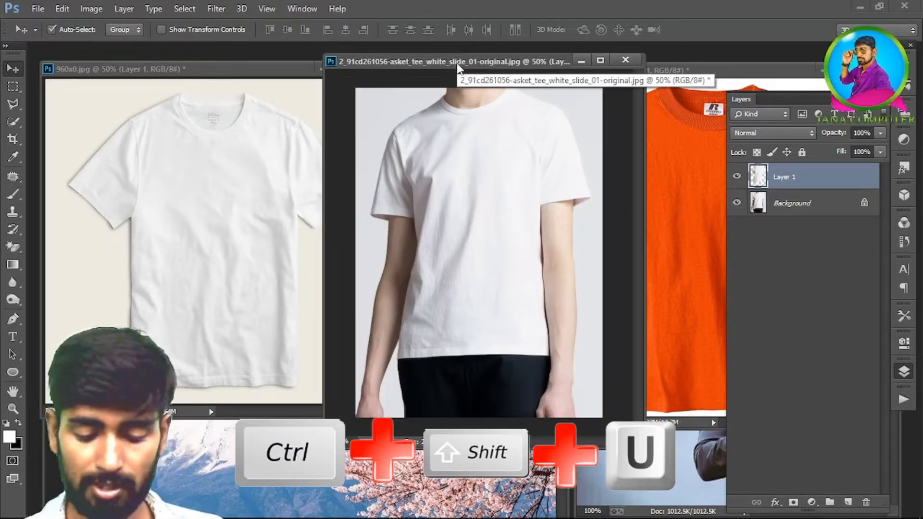
click(699, 71)
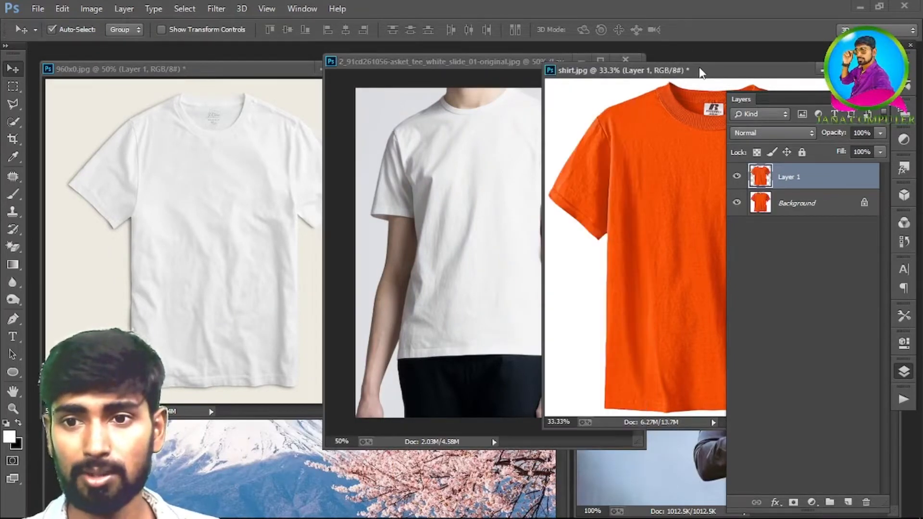
key(ctrl+shift+u)
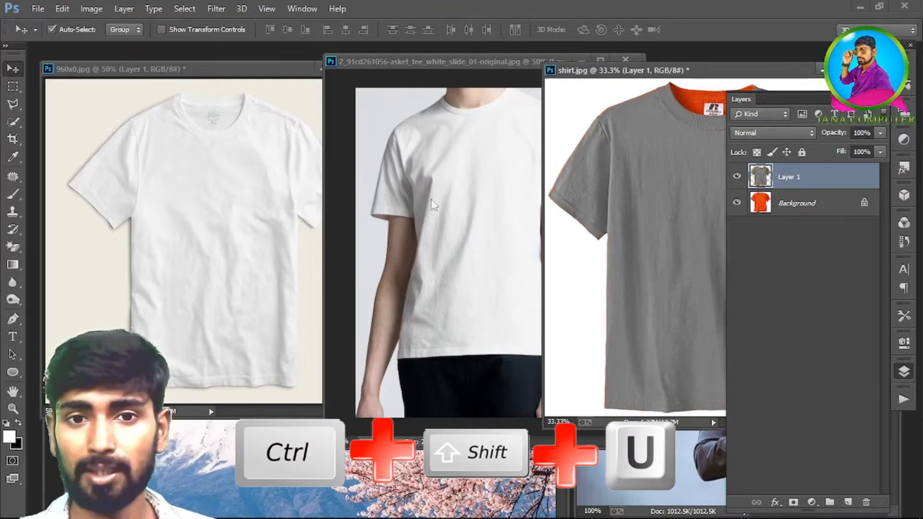
click(470, 214)
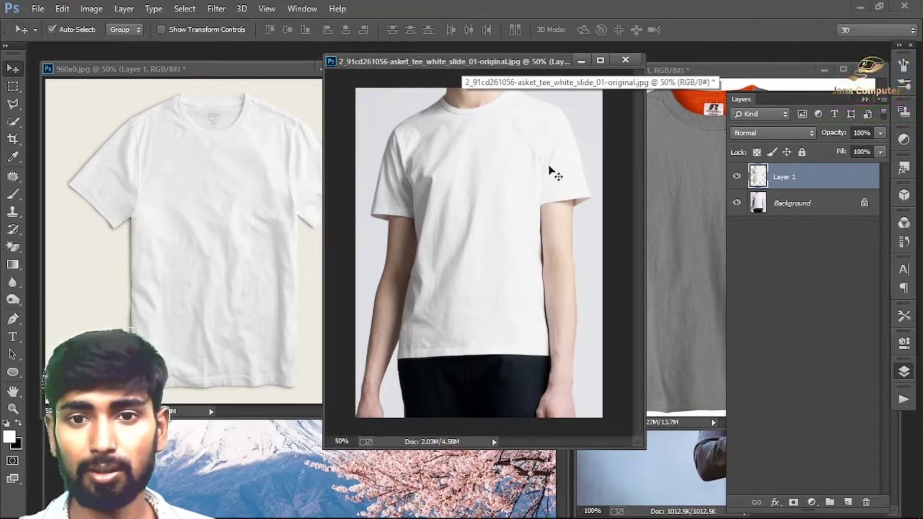
Copy the Mount Fuji picture into 960x0.jpg as a new layer over the shirt
click(174, 68)
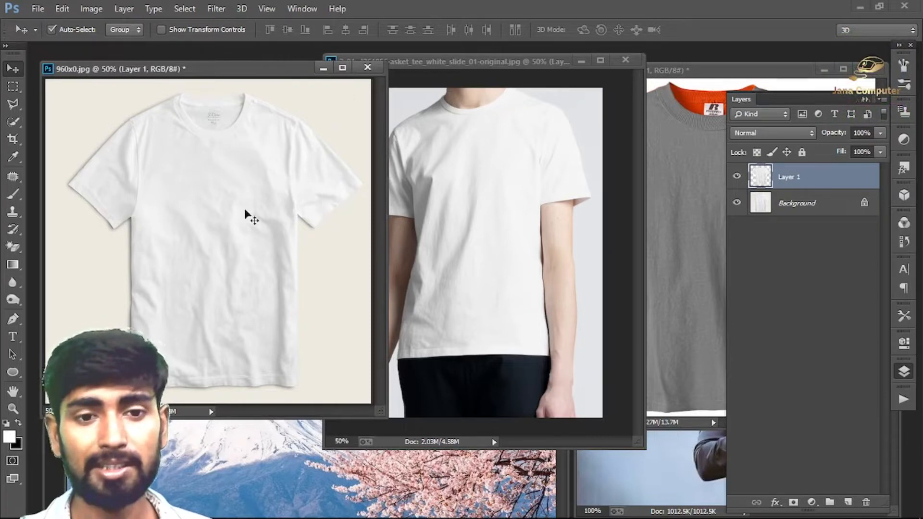
click(423, 472)
drag(416, 427, 239, 191)
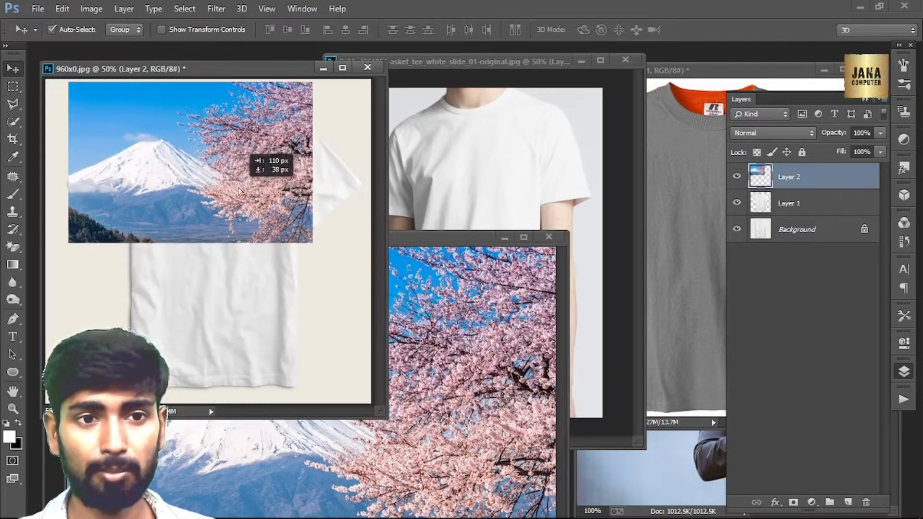
Enlarge the Mount Fuji layer with Free Transform to about 179% width, and position and stretch it to cover the whole shirt
key(ctrl+t)
drag(312, 243, 354, 311)
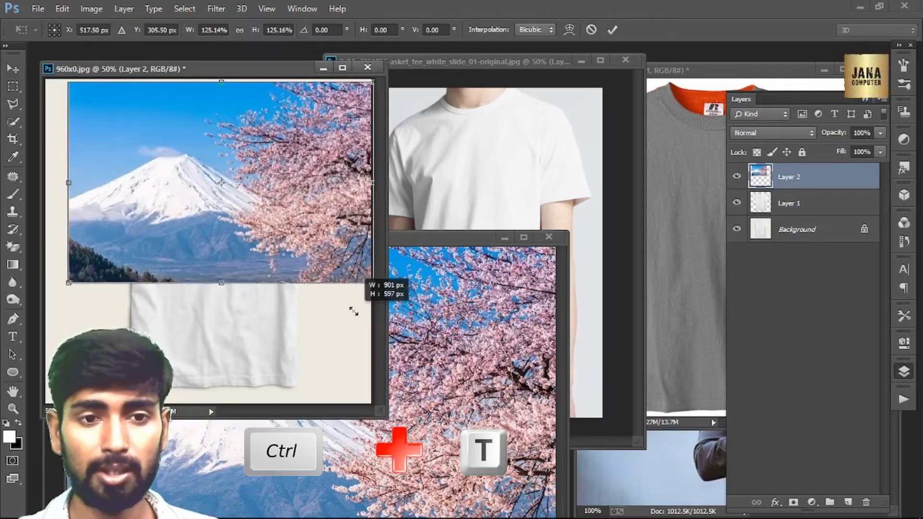
drag(299, 197, 217, 181)
drag(290, 266, 407, 361)
drag(326, 290, 330, 310)
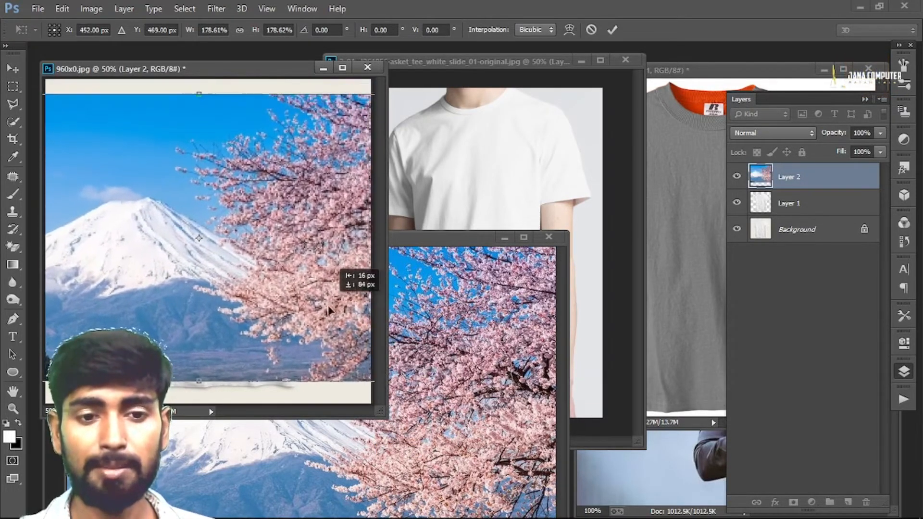
drag(198, 94, 197, 86)
key(Return)
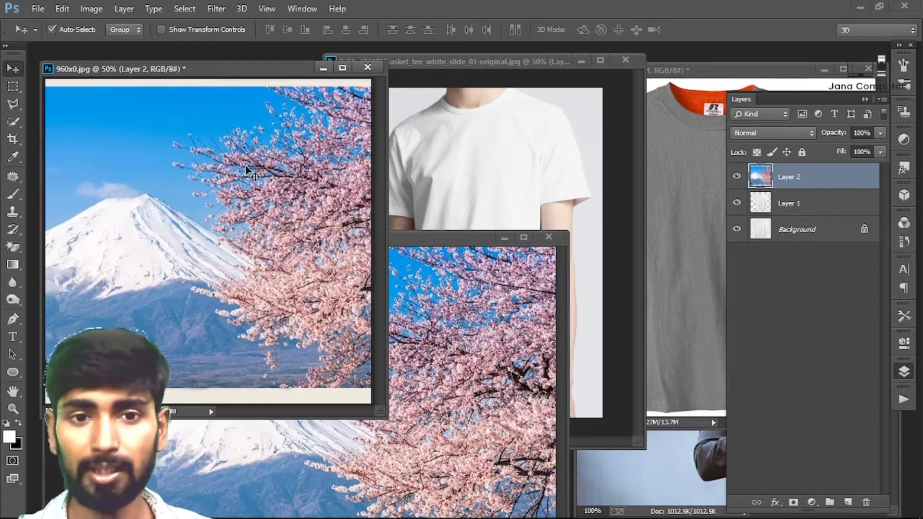
Duplicate the desaturated shirt layer, Layer 1, in 960x0.jpg
click(798, 210)
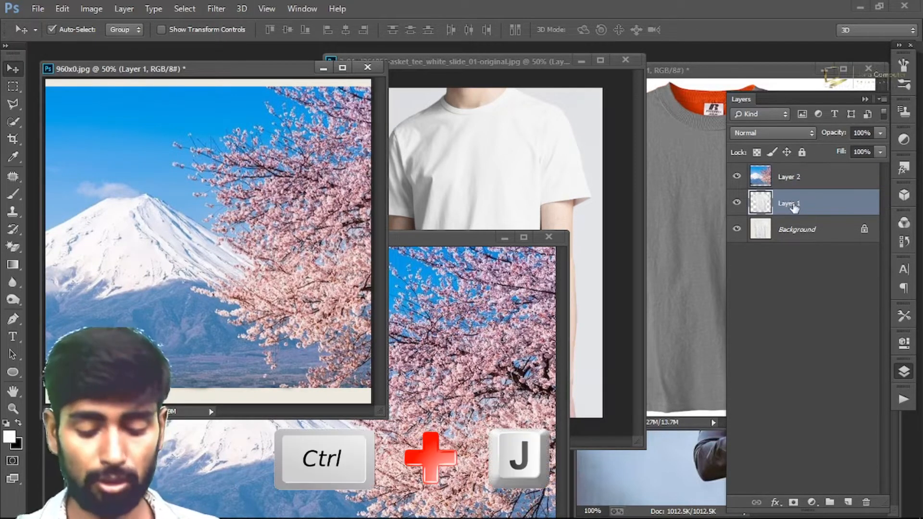
key(ctrl+j)
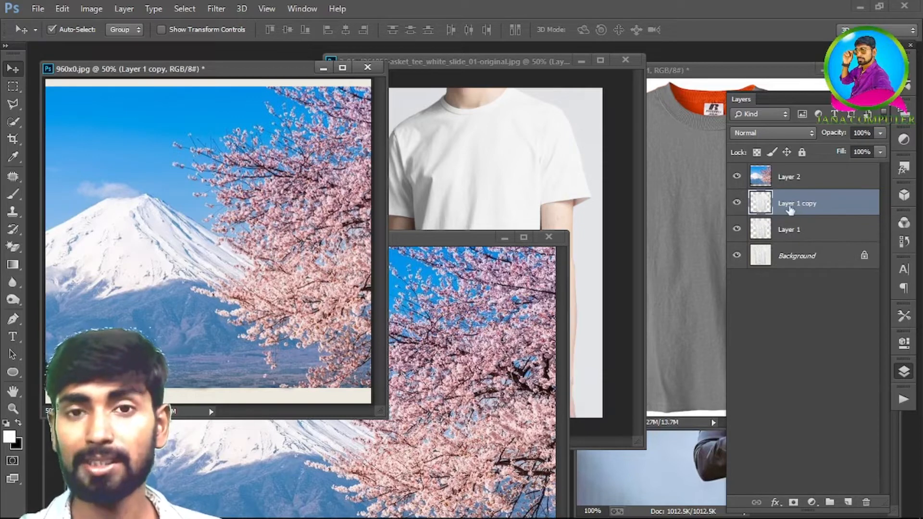
Hide Layer 1 copy, place it above the Mount Fuji layer, and clip the Mount Fuji layer to Layer 1
click(737, 204)
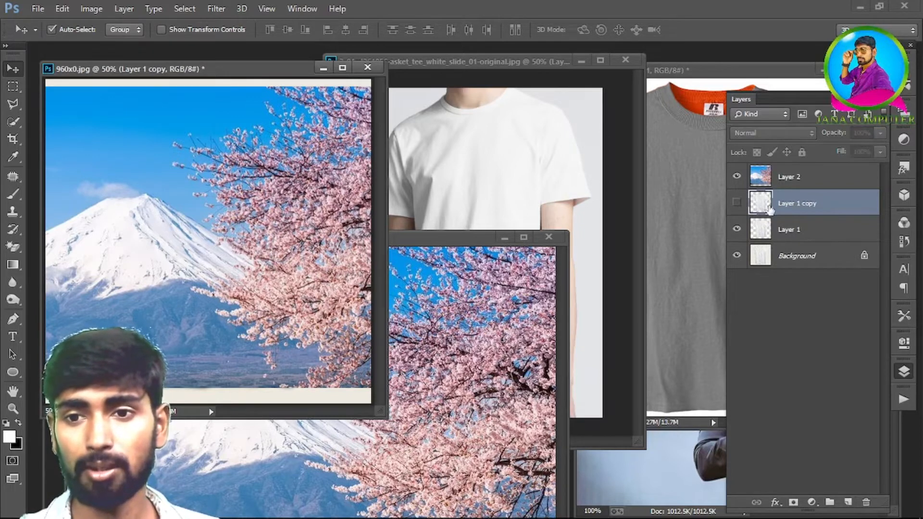
drag(807, 180, 801, 217)
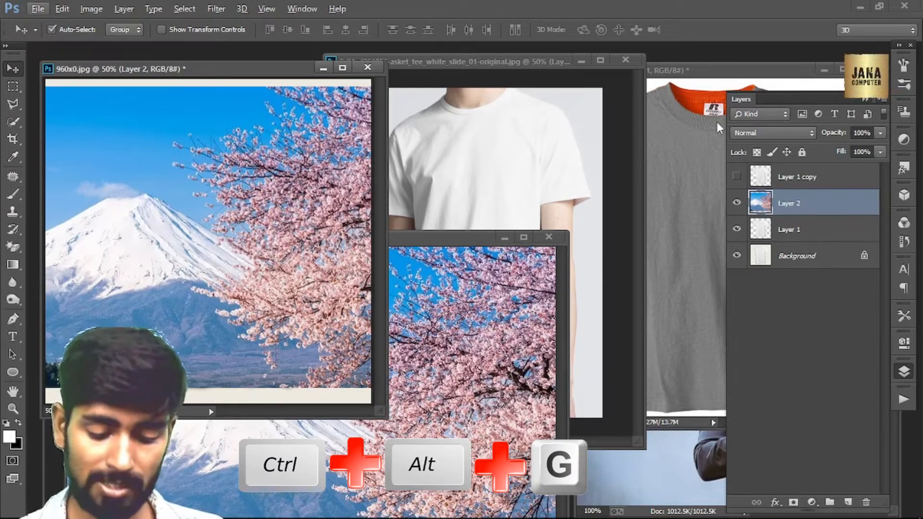
key(ctrl+alt+g)
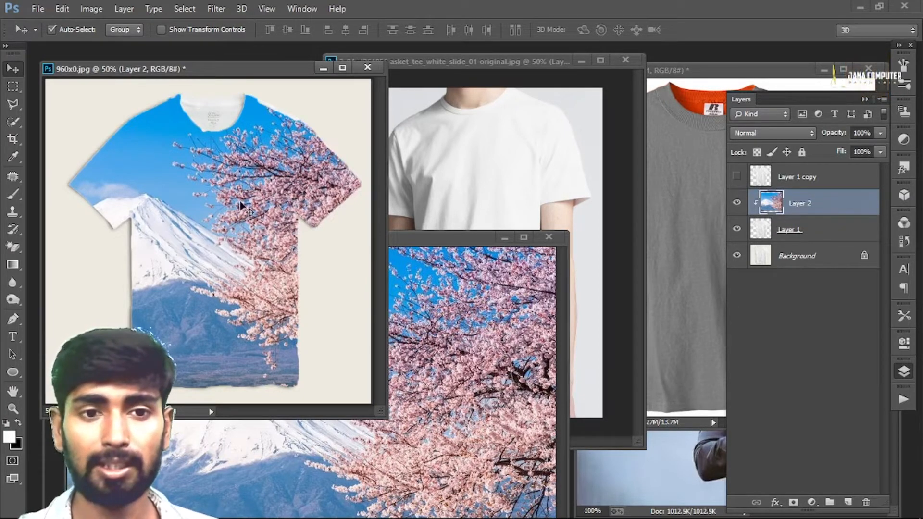
Shift the clipped Mount Fuji picture right with Free Transform so the peak sits near the middle of the shirt
key(ctrl+t)
drag(254, 218, 300, 231)
drag(298, 234, 321, 235)
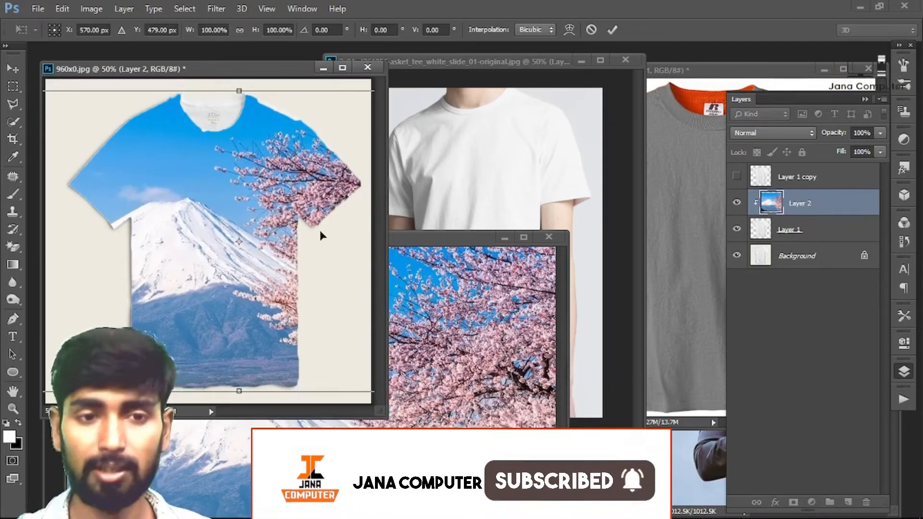
key(Return)
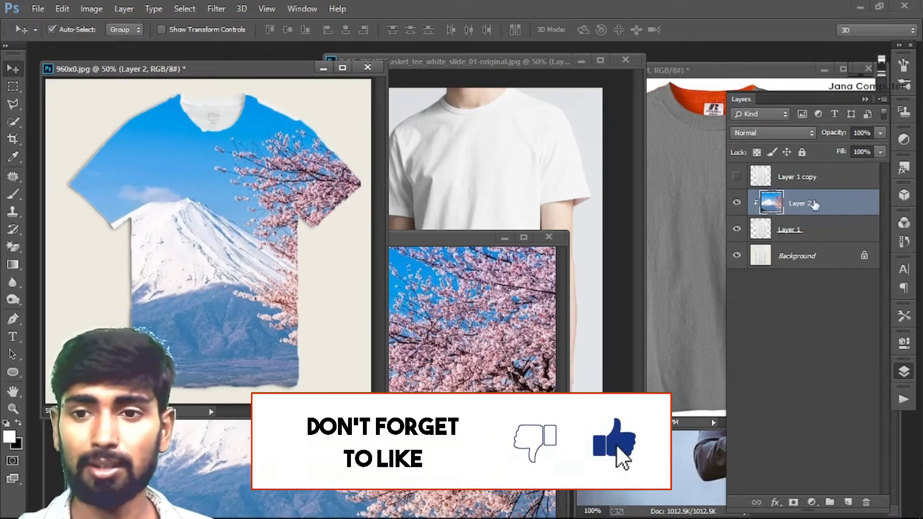
Show Layer 1 copy and set its blend mode to Multiply
click(810, 178)
click(736, 178)
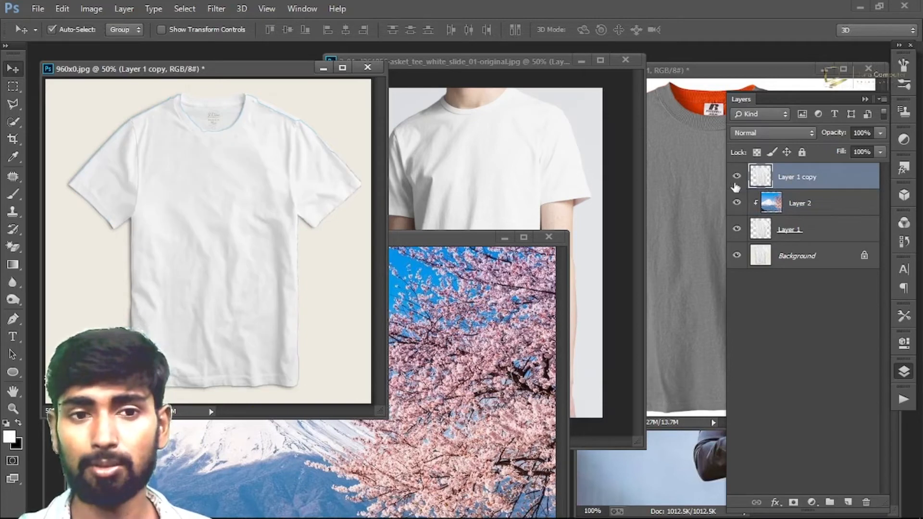
click(760, 134)
click(761, 181)
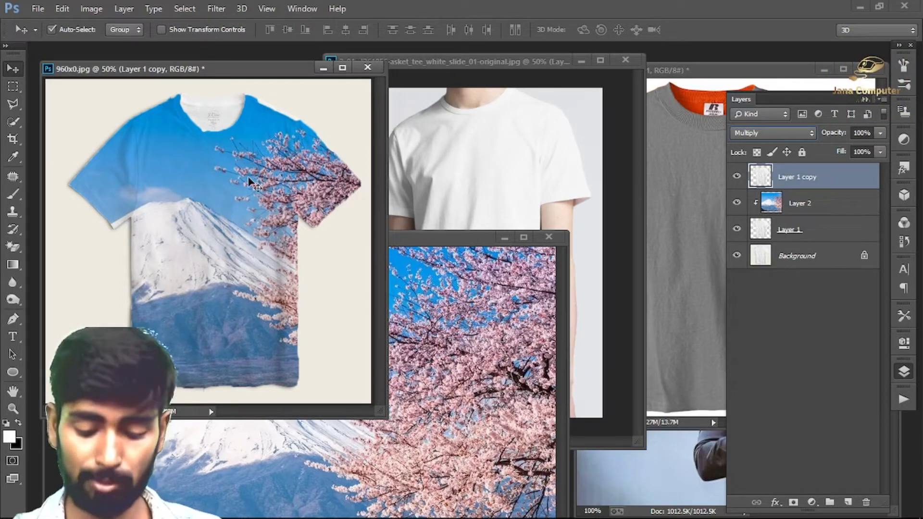
Apply Levels to Layer 1 copy with the black input at 99 and midtones at 0.41 to deepen the folds
key(ctrl+l)
drag(670, 272, 629, 273)
key(ctrl+z)
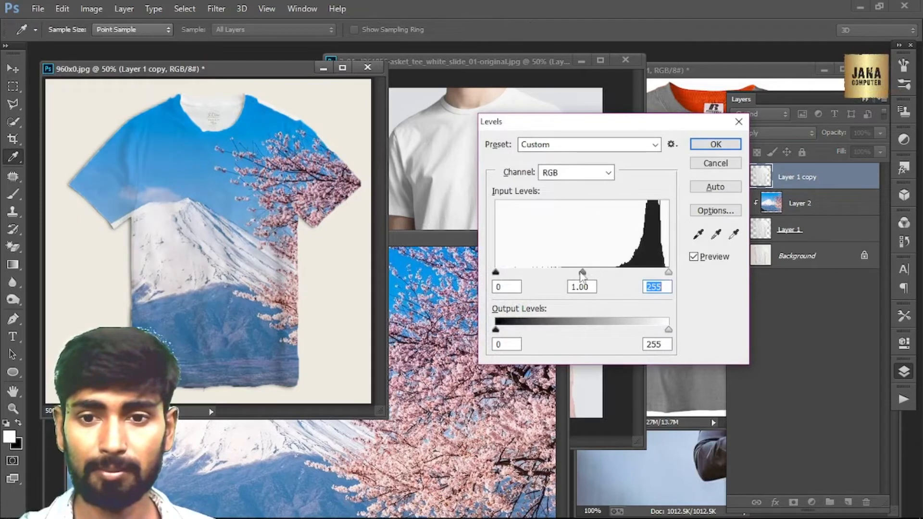
drag(587, 273, 626, 273)
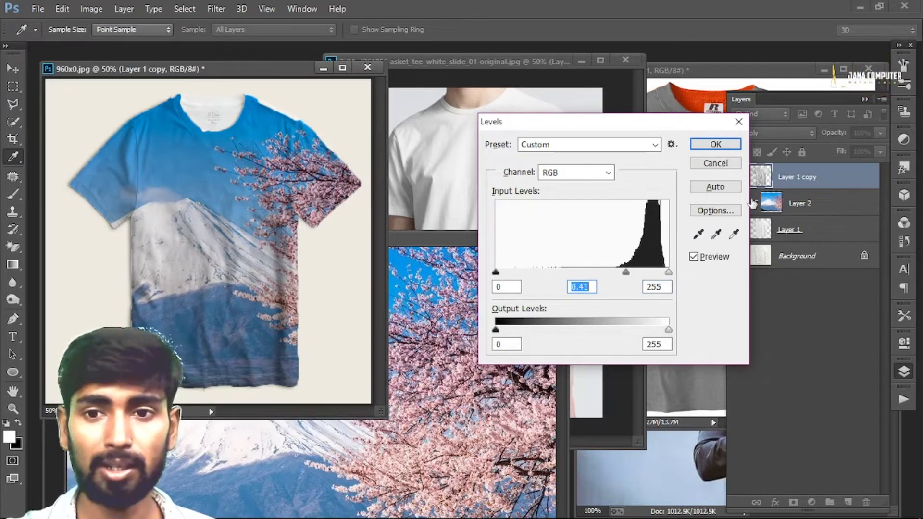
drag(496, 273, 564, 284)
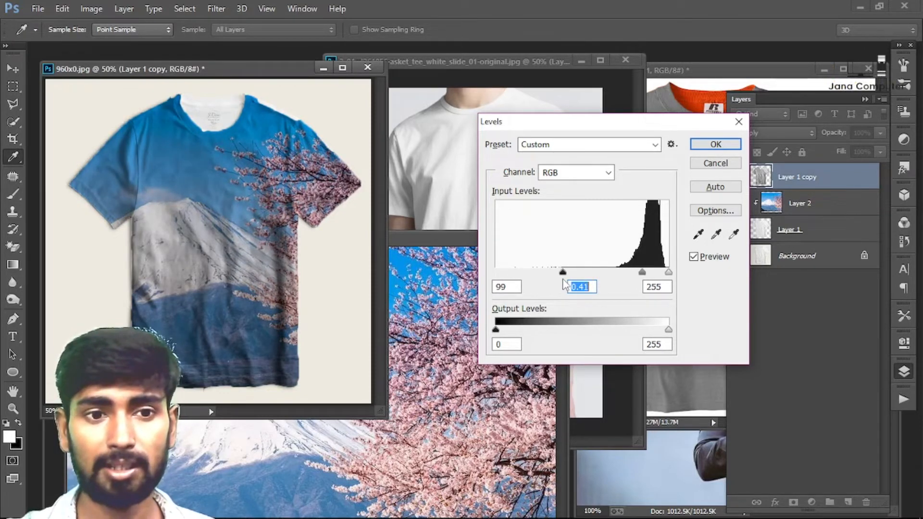
click(711, 145)
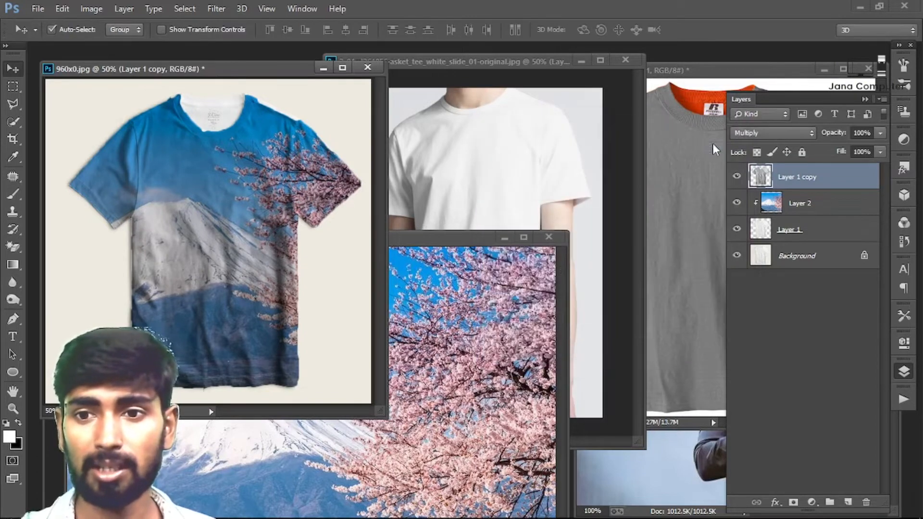
Brighten Layer 1 copy by raising its Curves adjustment
key(ctrl+m)
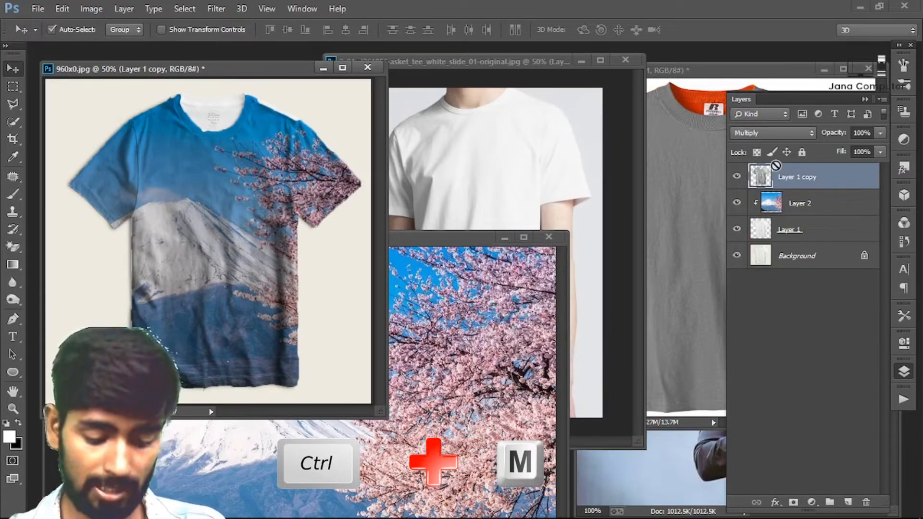
drag(614, 203, 596, 192)
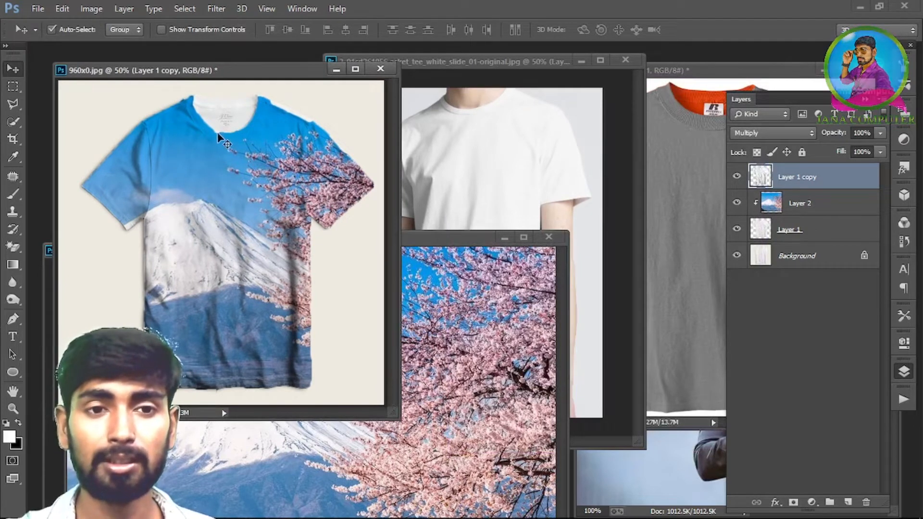
drag(252, 79, 246, 82)
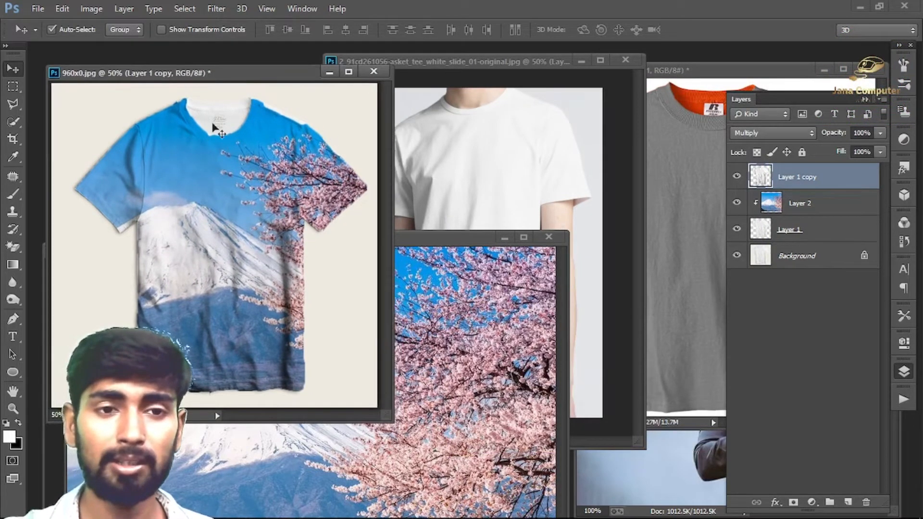
Save a JPEG copy of the printed shirt to the Desktop at Maximum quality 12
click(38, 9)
click(62, 132)
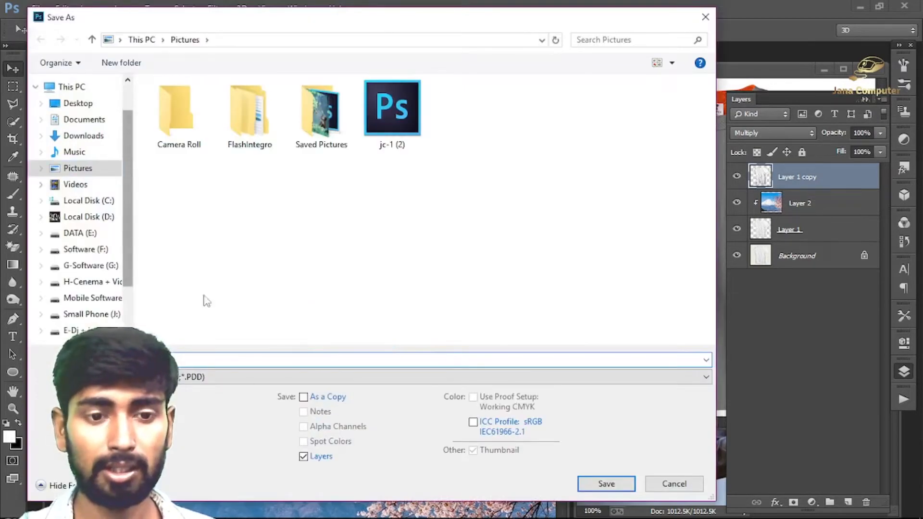
click(212, 377)
click(207, 262)
click(78, 103)
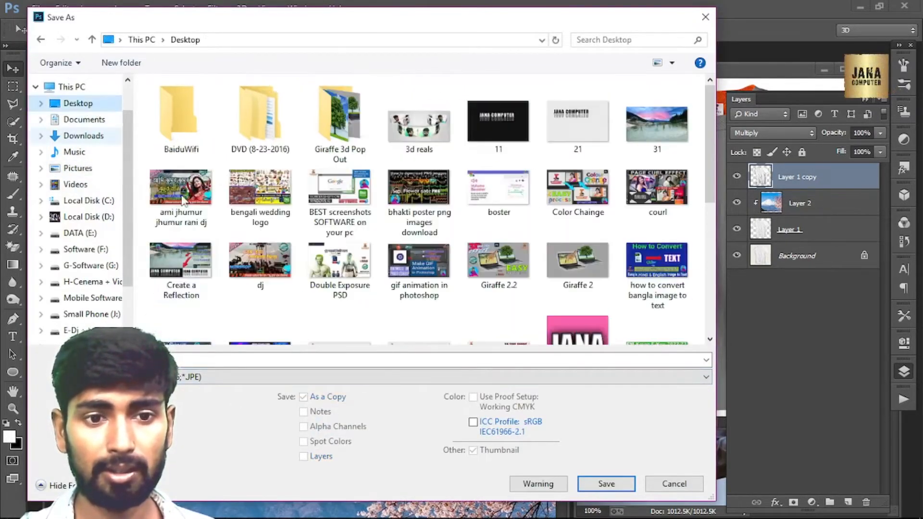
click(606, 484)
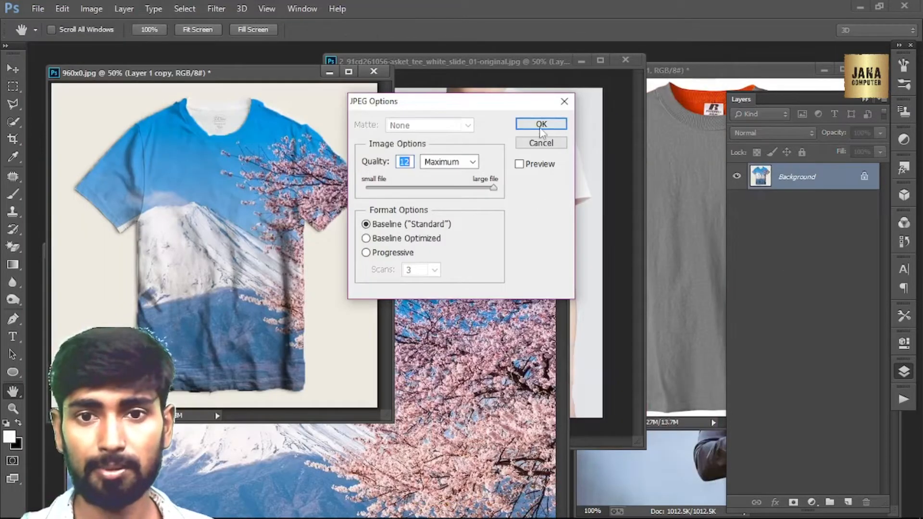
click(540, 128)
Close 960x0.jpg without saving its changes, and close the Mount Fuji picture
click(374, 71)
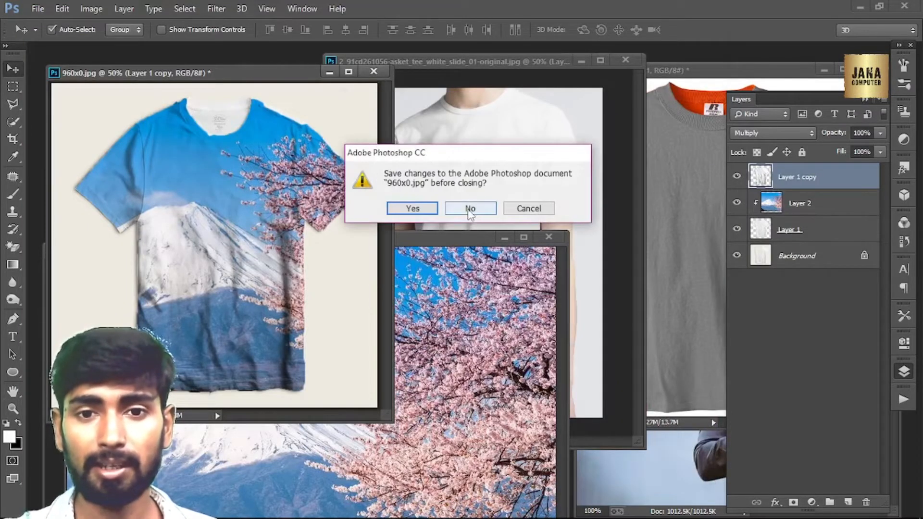
click(470, 209)
click(548, 236)
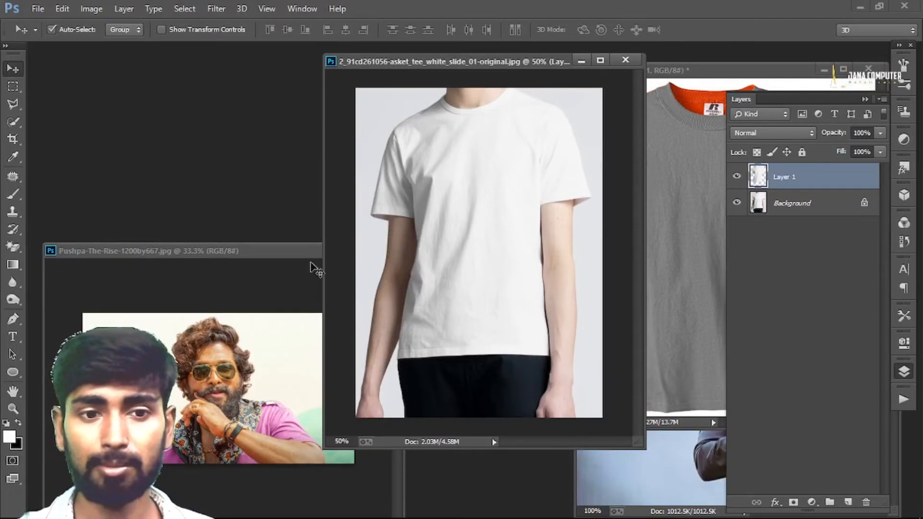
Desaturate Layer 1 in 2_91cd261056-asket_tee_white_slide_01-original.jpg and duplicate it
click(234, 344)
click(534, 64)
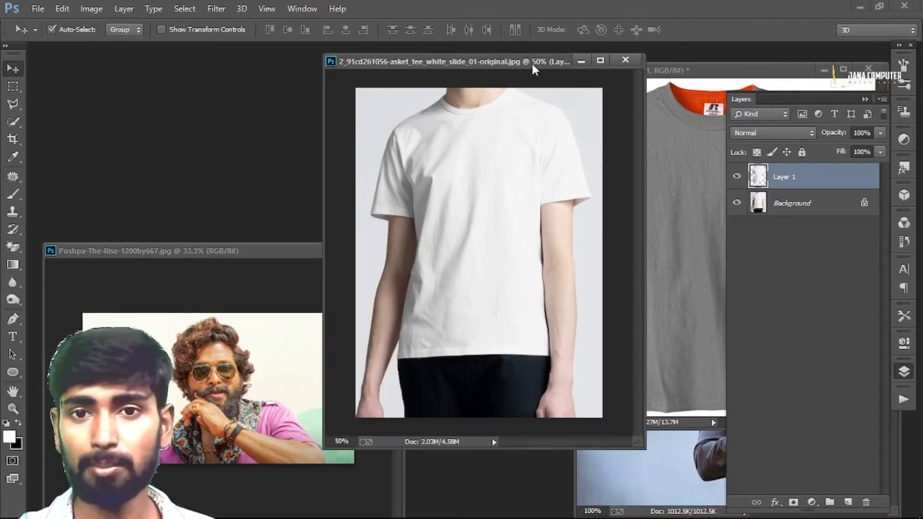
drag(504, 61, 429, 62)
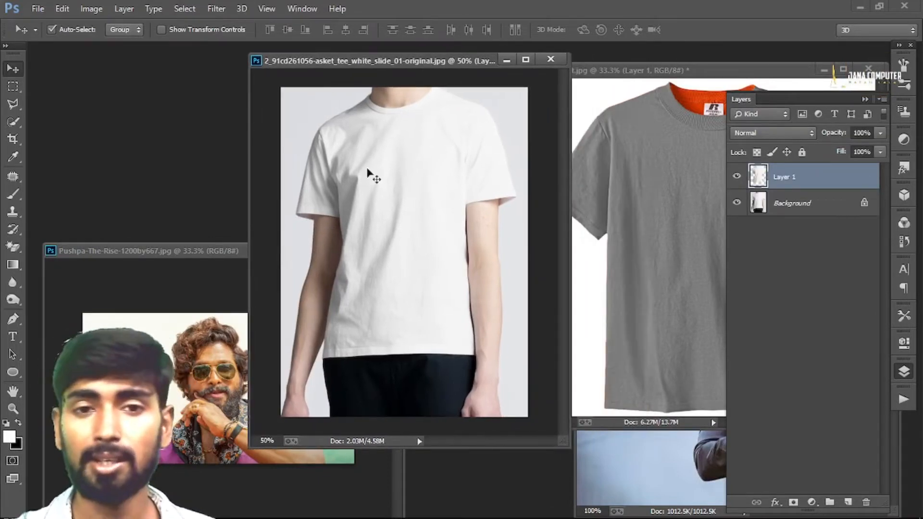
click(92, 9)
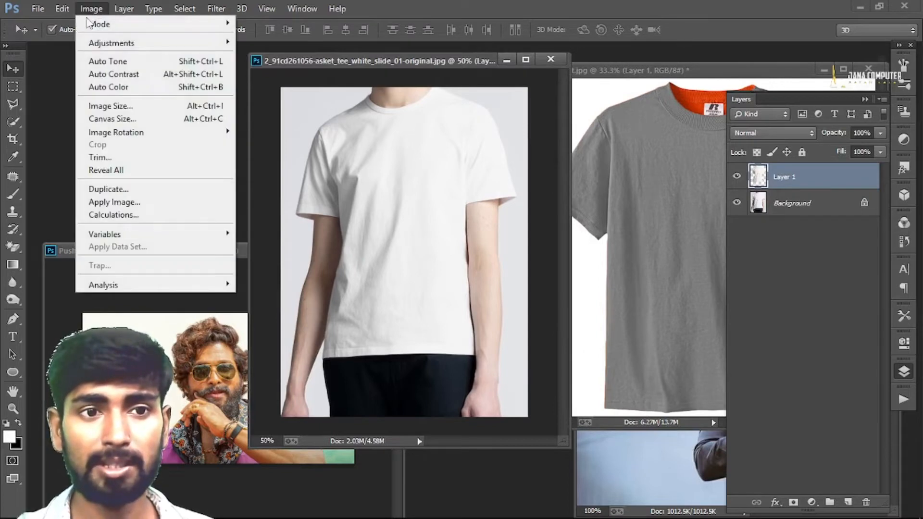
mouse_move(156, 44)
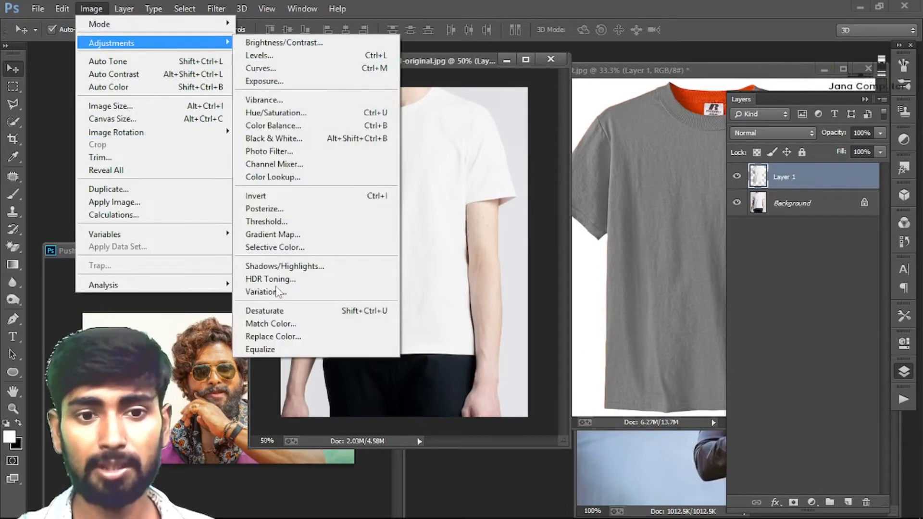
click(279, 319)
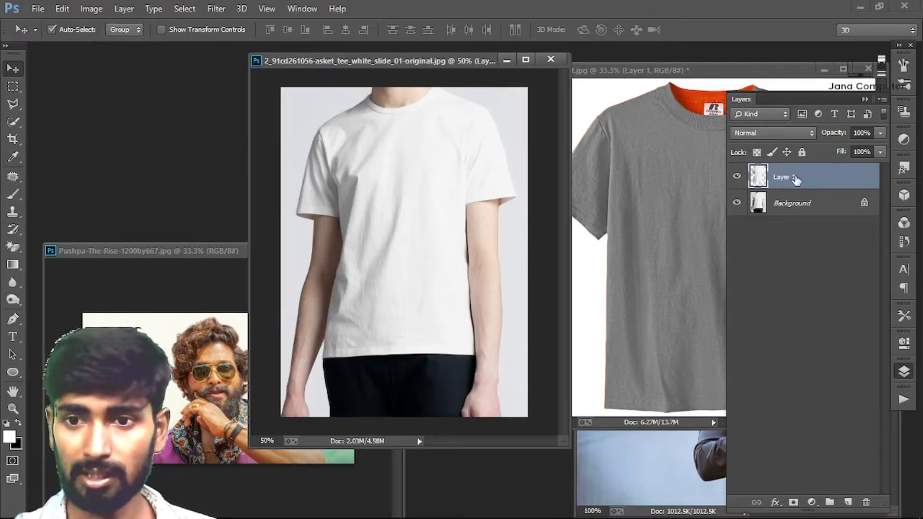
drag(788, 180, 853, 505)
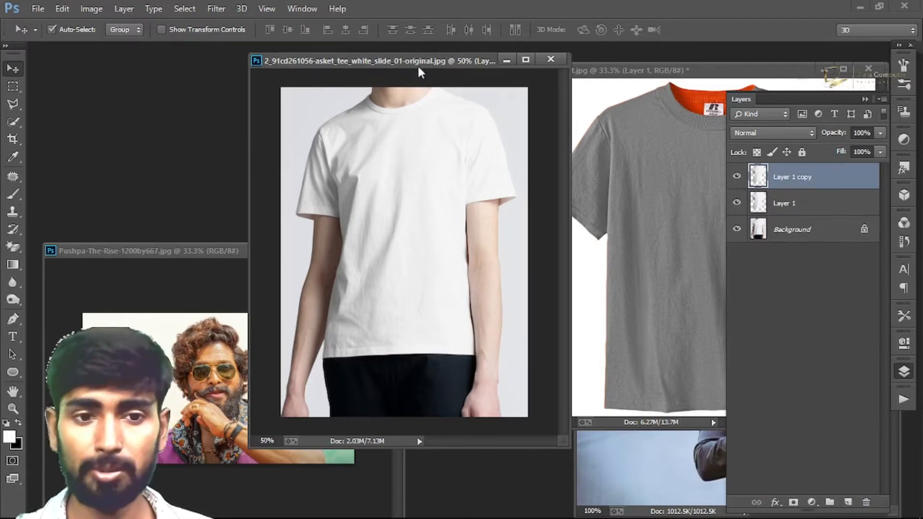
Copy the Pushpa-The-Rise picture into the white tee document beneath Layer 1 copy, scaled to 81.83% to cover the shirt
click(238, 366)
drag(236, 390, 417, 244)
key(ctrl+t)
drag(389, 210, 463, 211)
drag(295, 144, 56, 42)
drag(374, 225, 424, 313)
key(Return)
drag(811, 184, 815, 215)
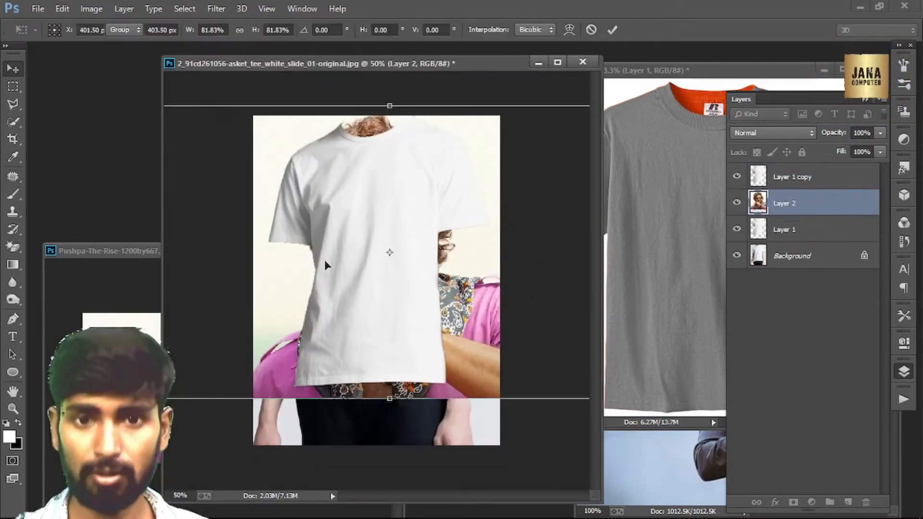
key(Return)
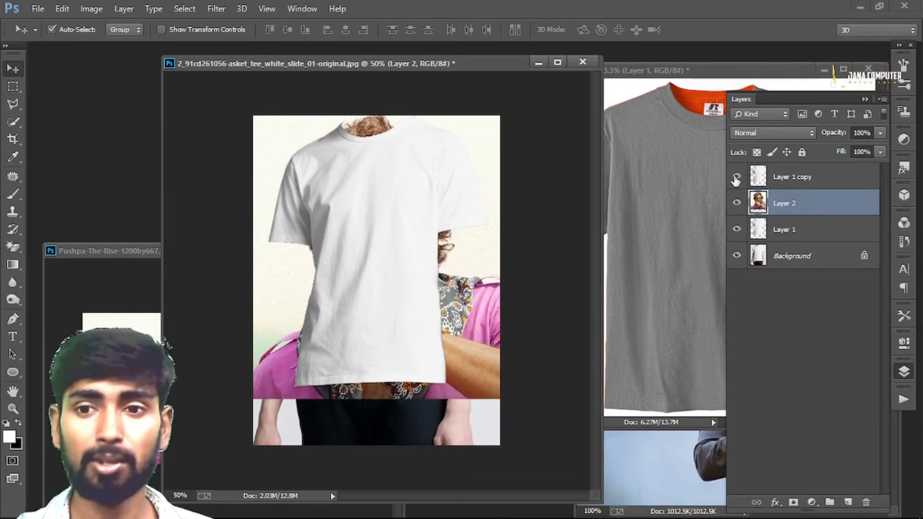
Hide Layer 1 copy and clip the Pushpa picture on Layer 2 to the shirt in Layer 1
click(737, 178)
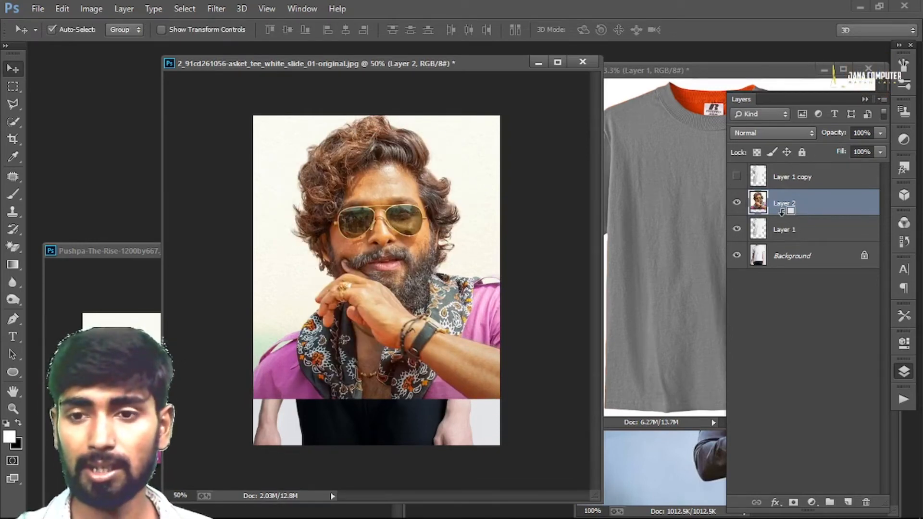
alt+click(782, 212)
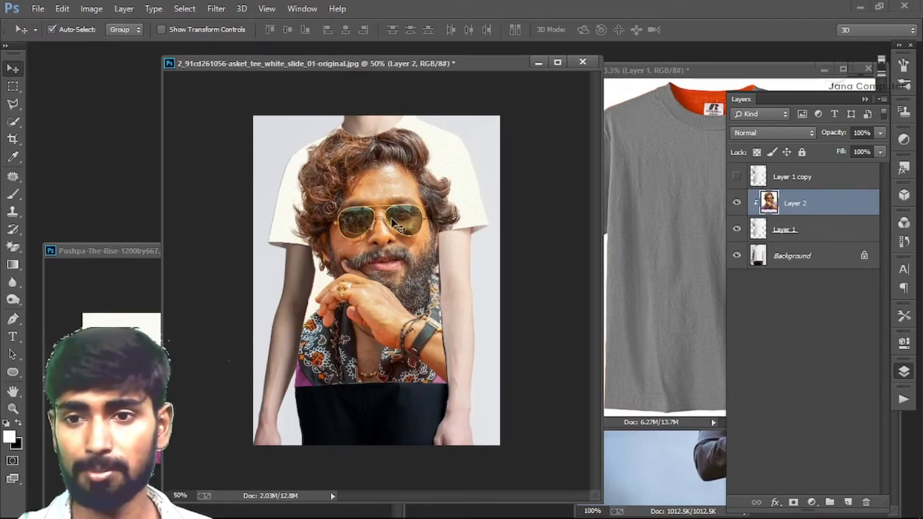
Make Layer 1 copy visible over the Pushpa picture and change its blend mode to Multiply
click(736, 178)
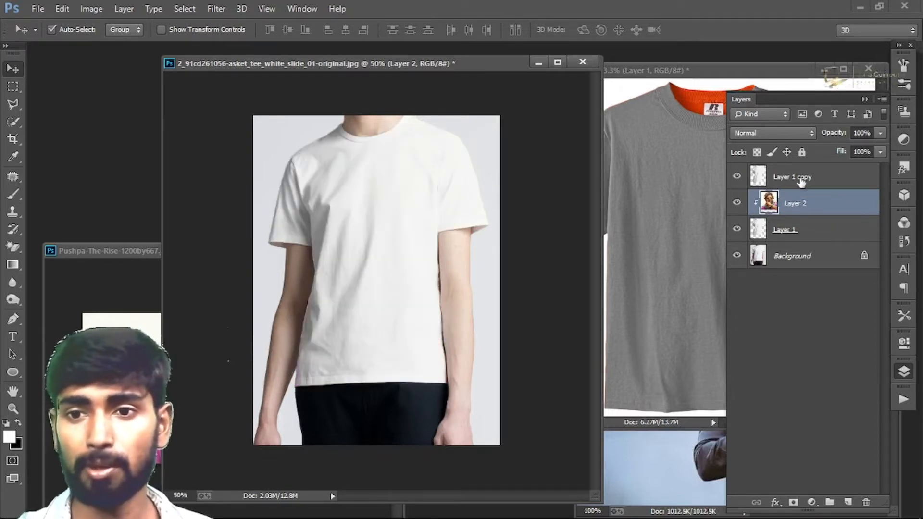
click(803, 179)
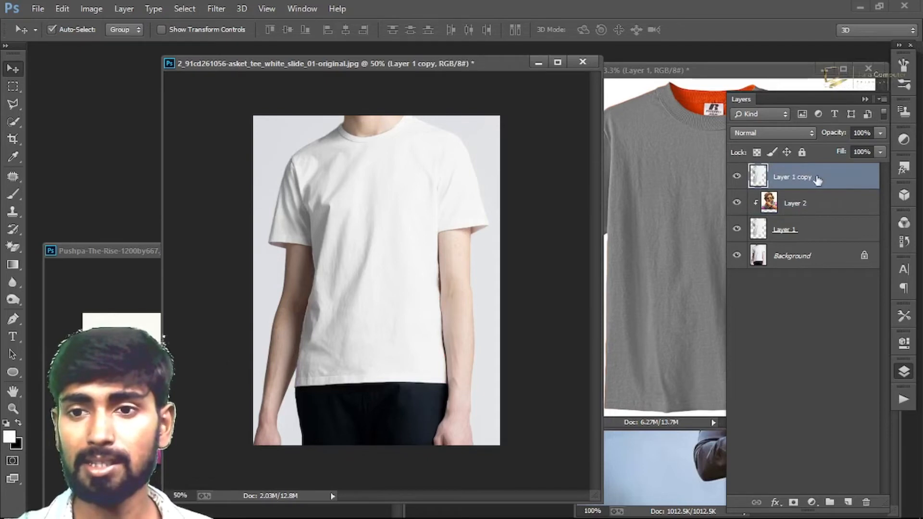
click(772, 139)
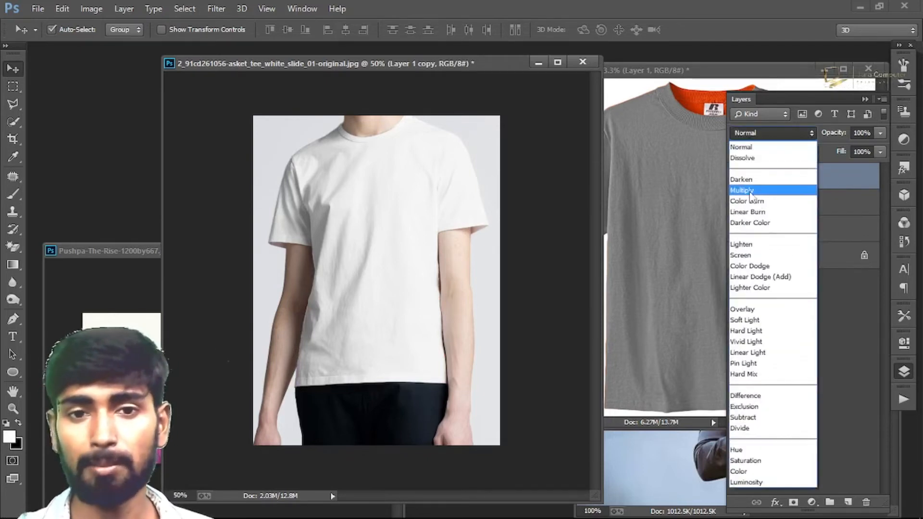
click(753, 188)
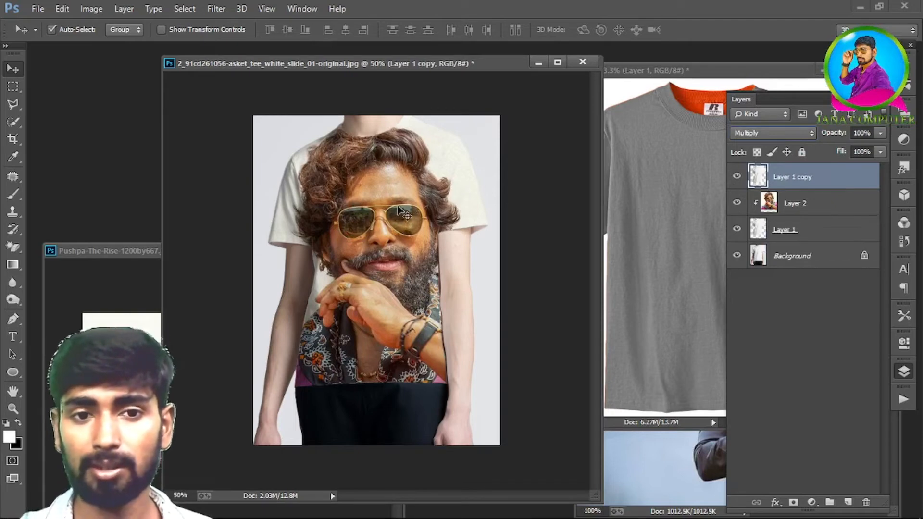
key(ctrl+t)
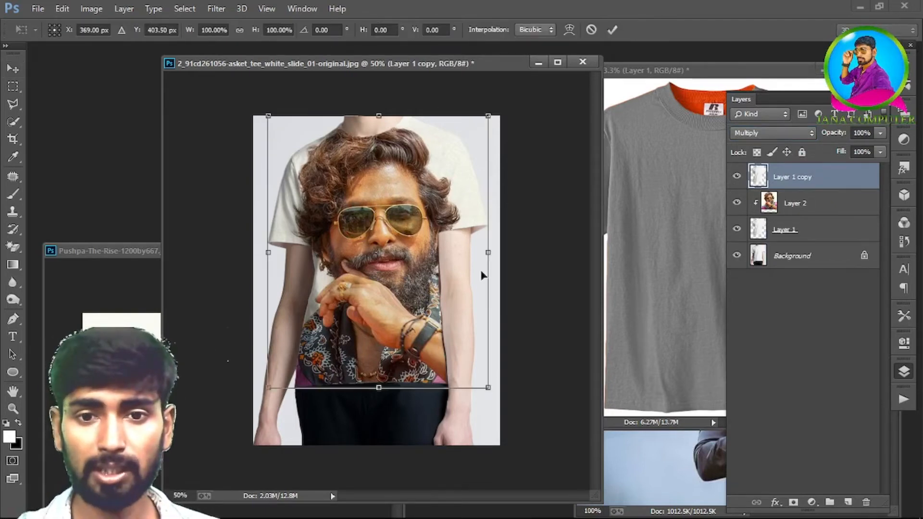
drag(488, 387, 513, 420)
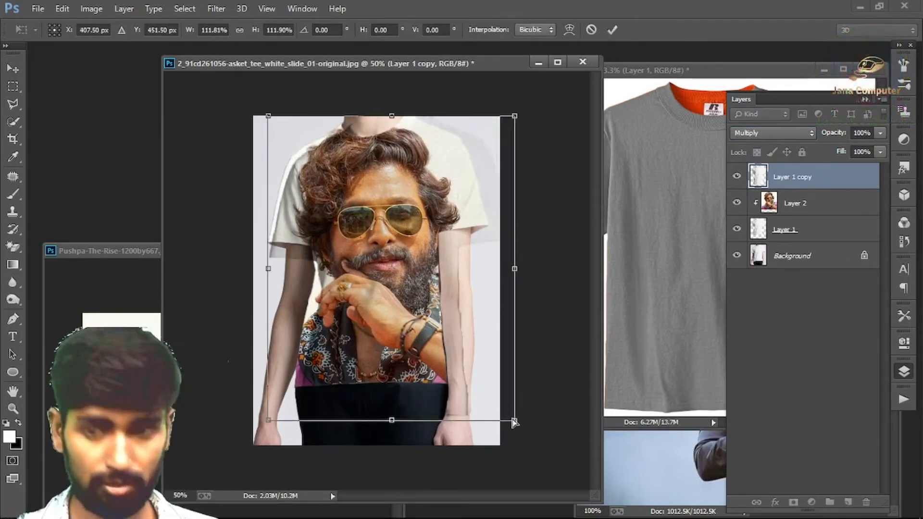
key(ctrl+z)
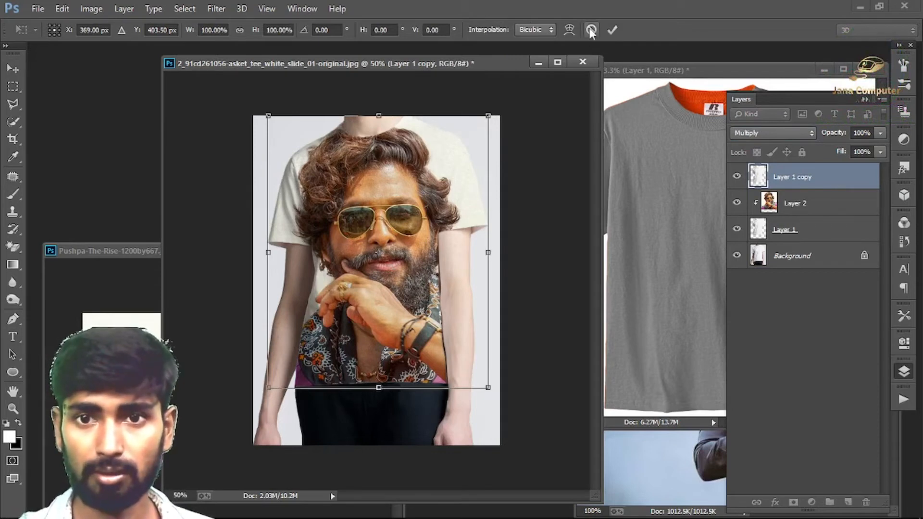
key(Return)
Transform the Pushpa picture on Layer 2, shifting it slightly left on the shirt and stretching it a little taller
click(794, 205)
key(ctrl+t)
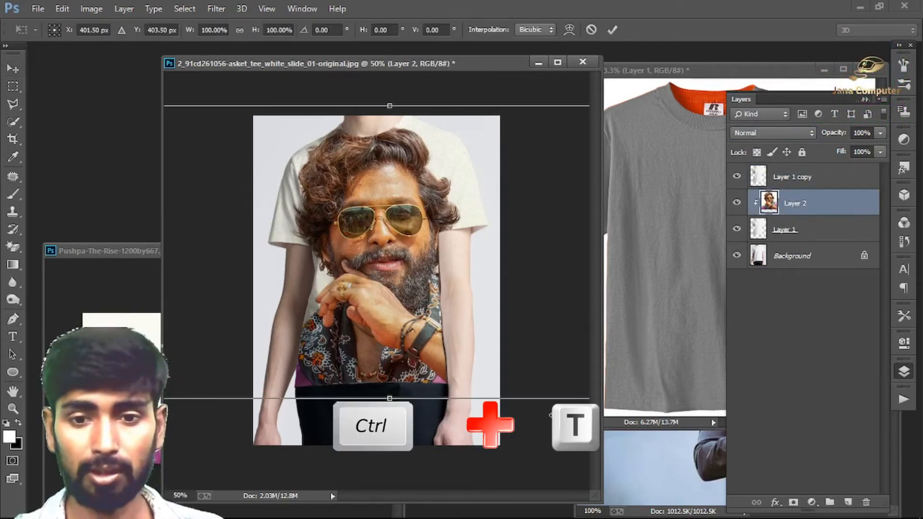
drag(432, 390, 436, 361)
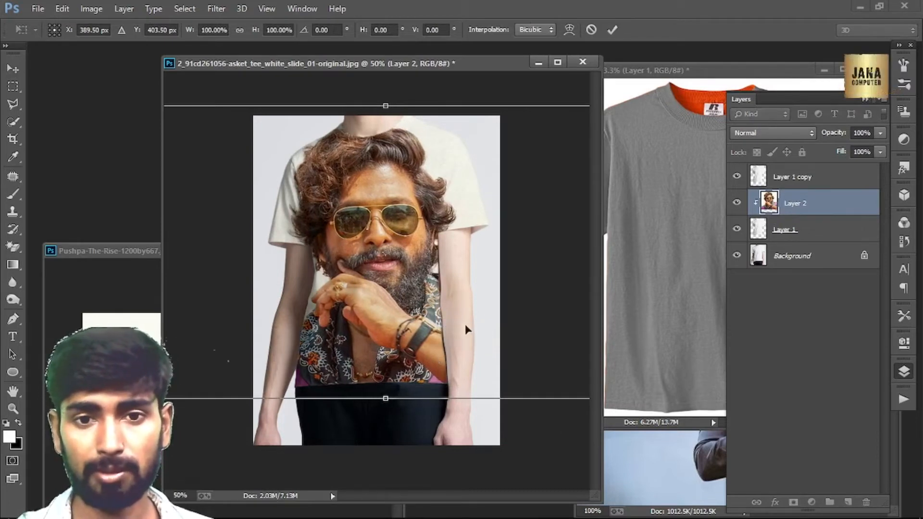
drag(385, 106, 386, 94)
drag(402, 255, 402, 264)
key(Return)
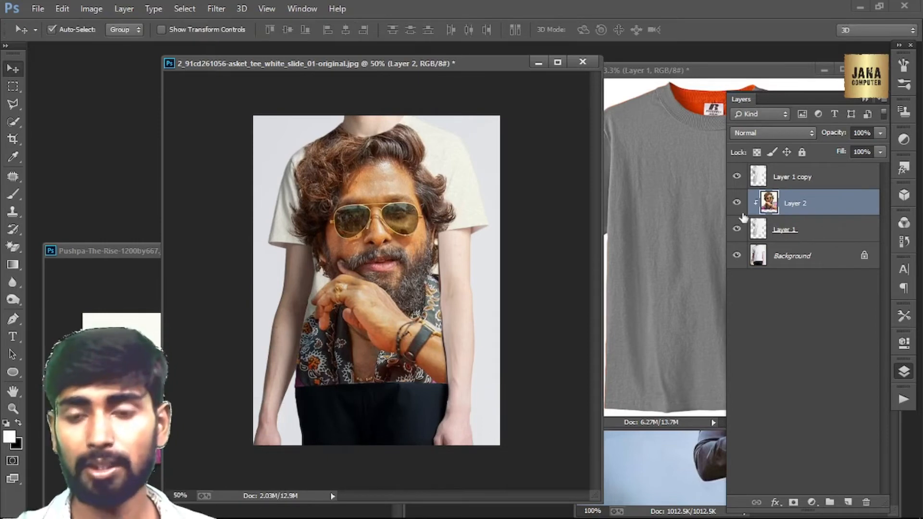
Darken the folds on Layer 1 copy with a Levels adjustment, setting the midtone input level to 0.43
click(812, 178)
key(ctrl+l)
drag(583, 273, 625, 272)
mouse_move(499, 277)
mouse_down()
mouse_move(516, 274)
mouse_move(482, 280)
mouse_up()
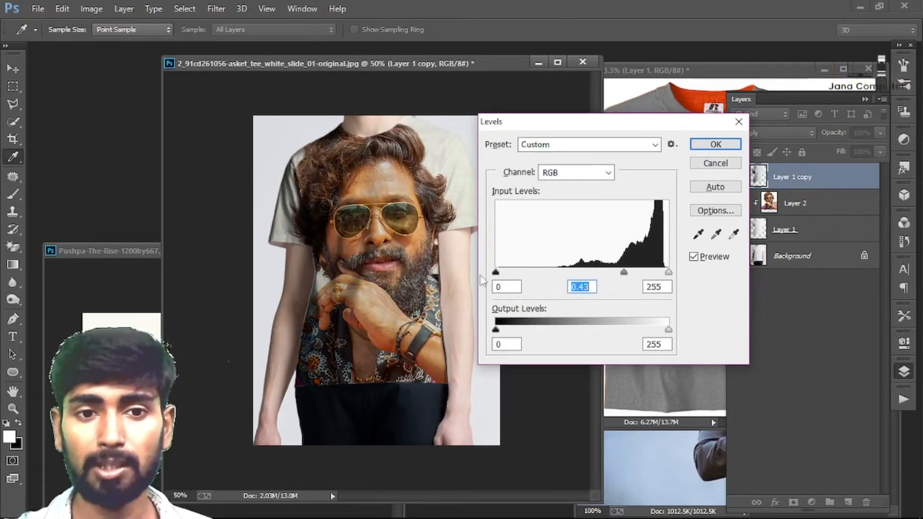
click(712, 144)
Brighten Layer 1 copy with a Curves adjustment, raising the RGB curve at input 109 to output 184
key(ctrl+m)
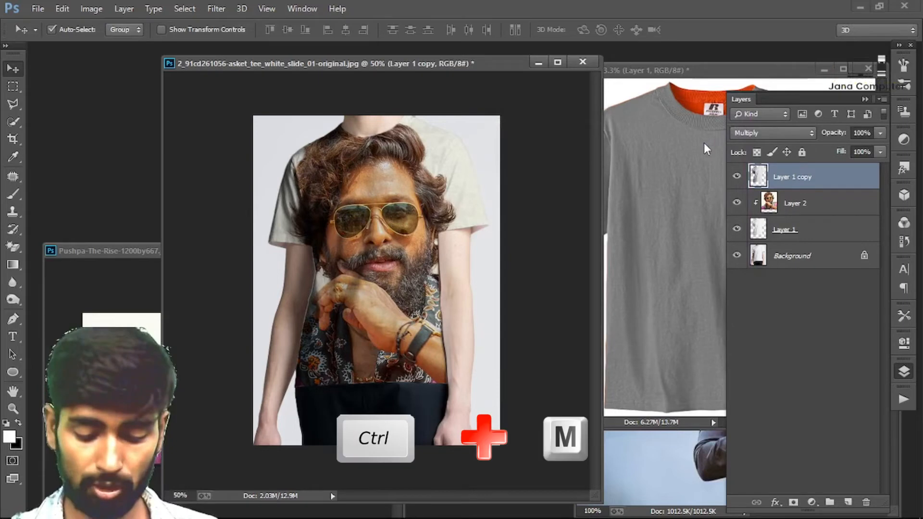
drag(613, 205, 575, 189)
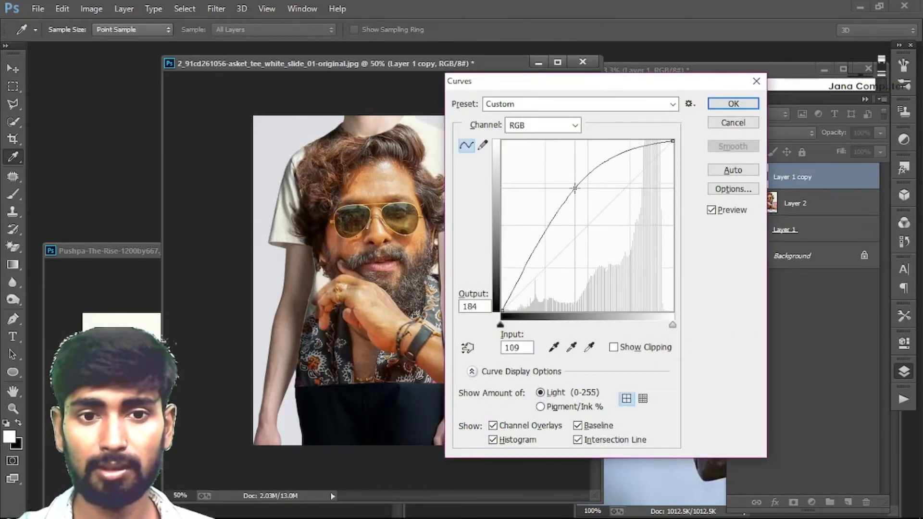
click(731, 103)
Save the finished white tee as a JPEG on the Desktop at Maximum quality 12 with the Baseline ("Standard") format
drag(332, 56, 281, 57)
click(37, 9)
click(56, 132)
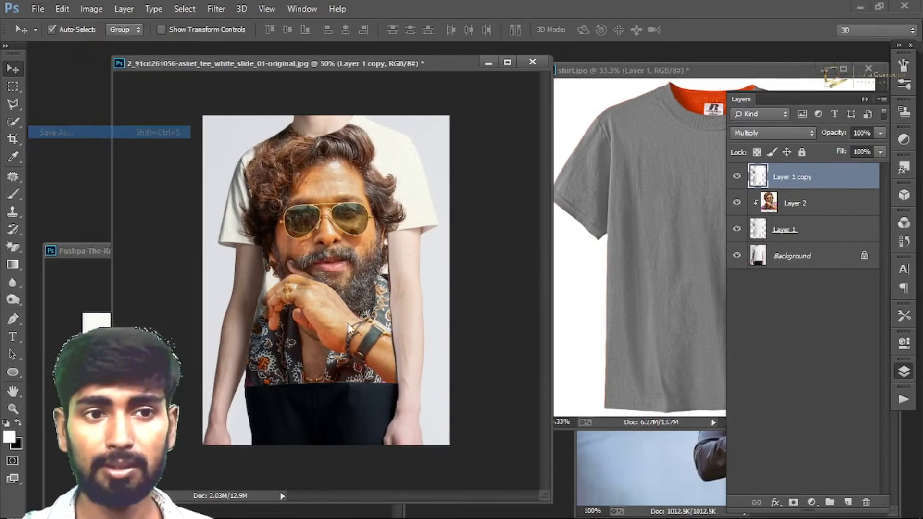
click(241, 377)
click(231, 242)
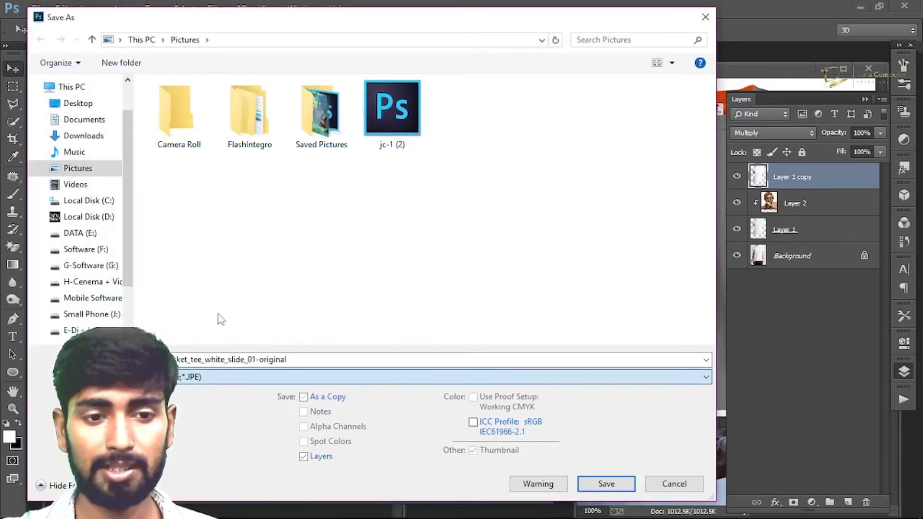
click(78, 103)
key(Return)
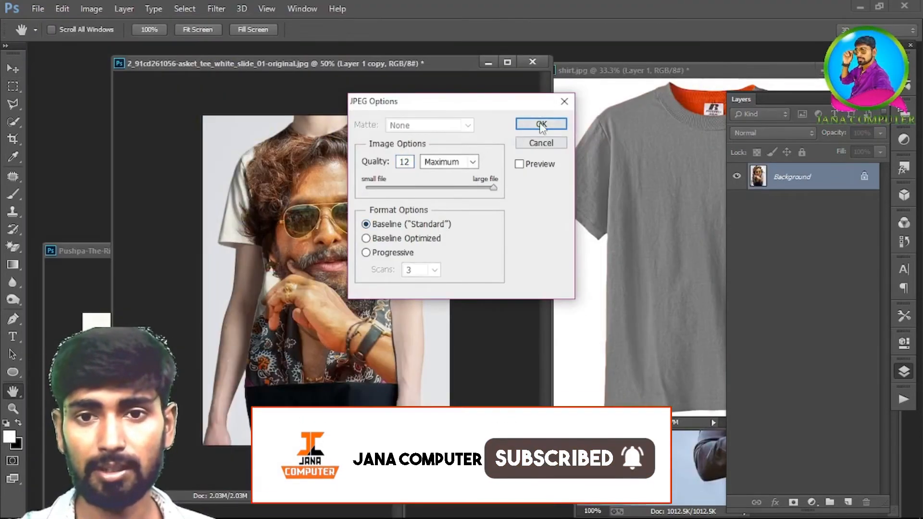
click(541, 124)
Close the white tee document without saving its layered changes and close the Pushpa picture
click(532, 63)
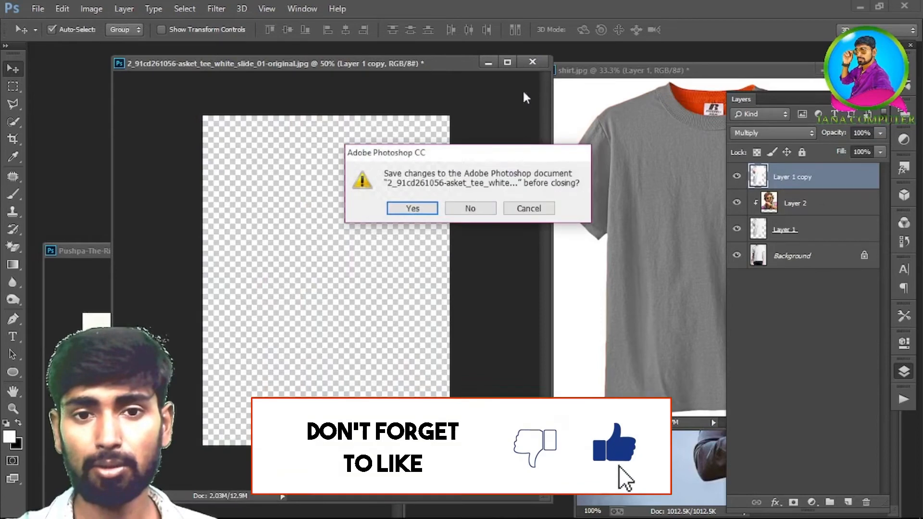
click(472, 208)
click(379, 256)
Arrange the shirt.jpg and 7099.jpg documents next to each other and make shirt.jpg the active one
drag(646, 72, 181, 81)
drag(664, 270, 464, 233)
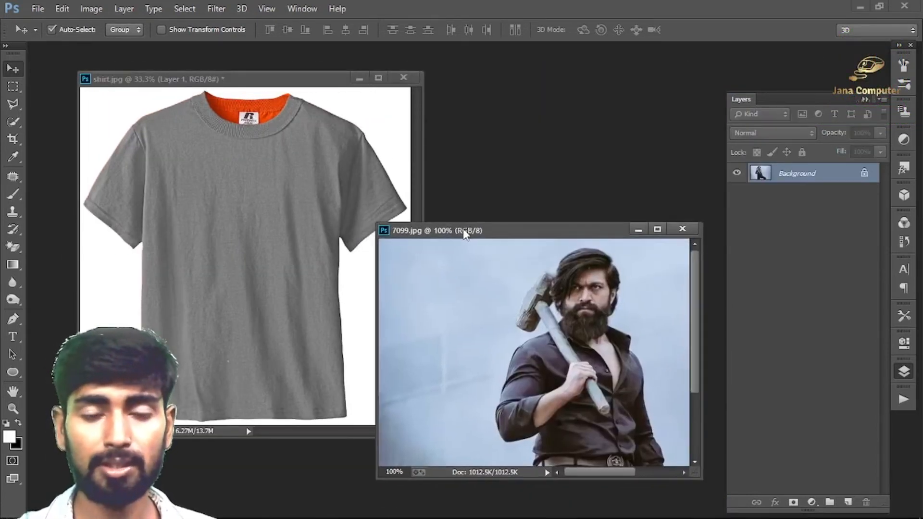
click(223, 83)
drag(222, 82, 233, 82)
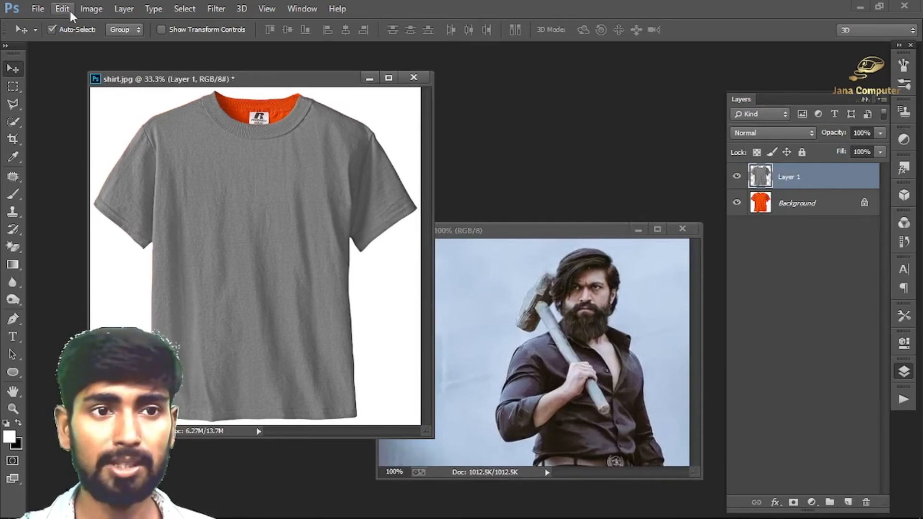
click(91, 9)
mouse_move(144, 44)
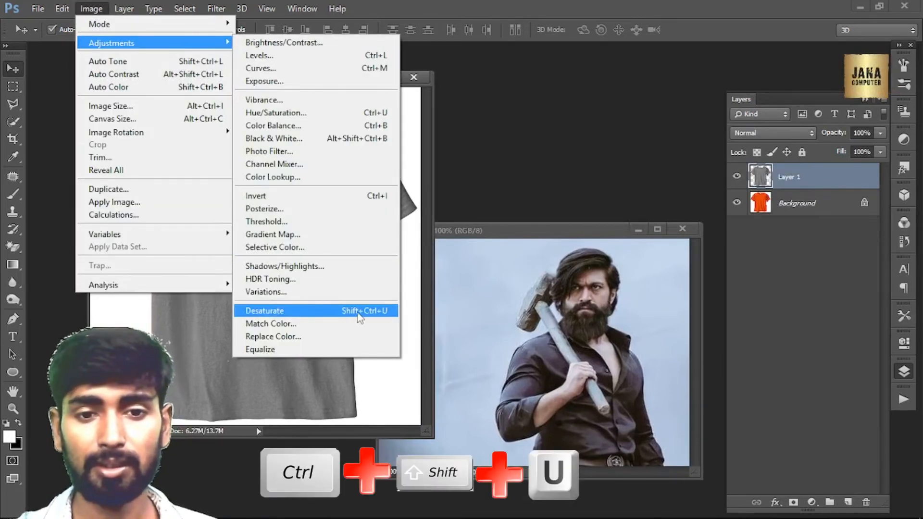
click(428, 127)
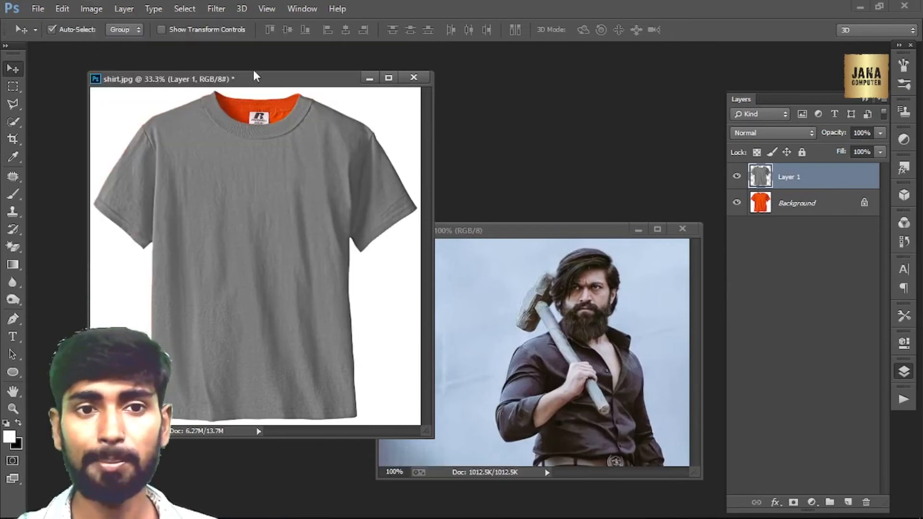
Duplicate the grey shirt layer and hide the copy, and copy the 7099.jpg picture into shirt.jpg, enlarged to cover the whole shirt
drag(803, 180, 849, 502)
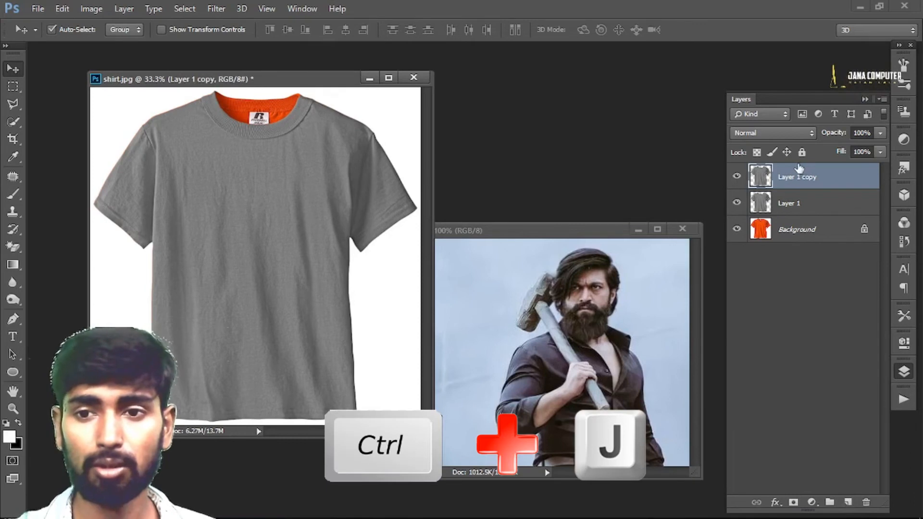
drag(600, 325, 170, 139)
key(ctrl+t)
drag(259, 199, 552, 510)
drag(397, 334, 352, 344)
key(Return)
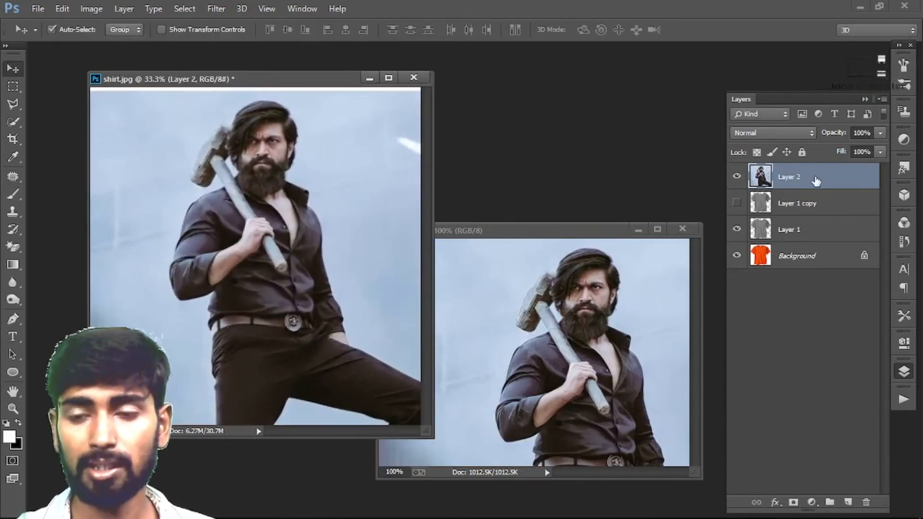
Place Layer 2 beneath Layer 1 copy and clip it to the shirt in Layer 1
drag(804, 179, 793, 212)
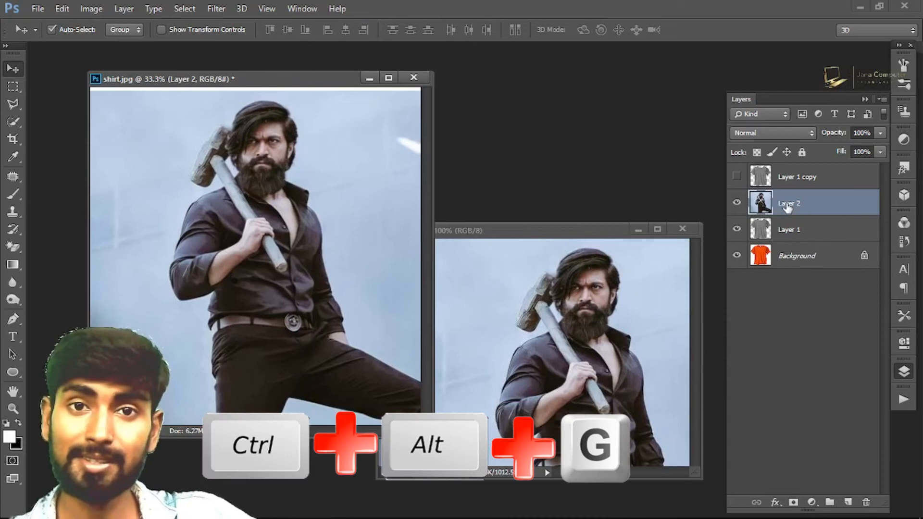
key(ctrl+alt+g)
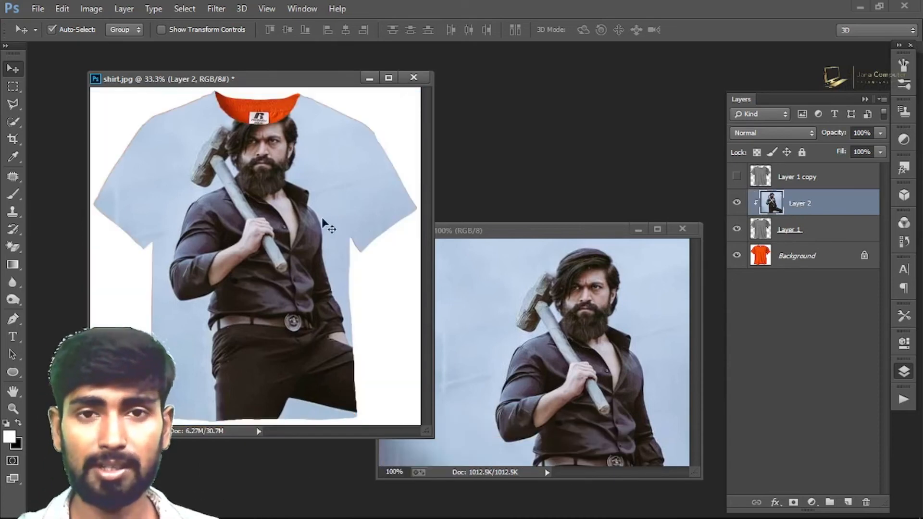
Make Layer 1 copy visible above the clipped picture and set its blend mode to Multiply
click(794, 177)
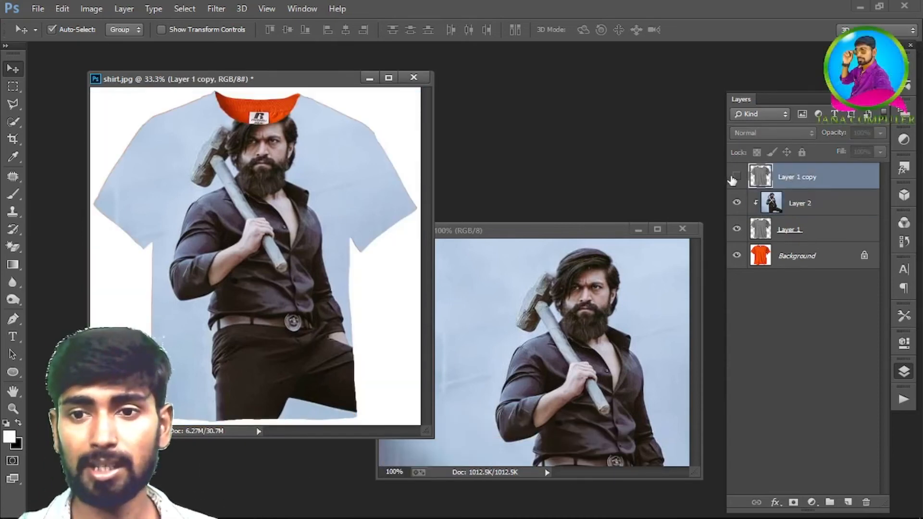
click(736, 177)
click(765, 138)
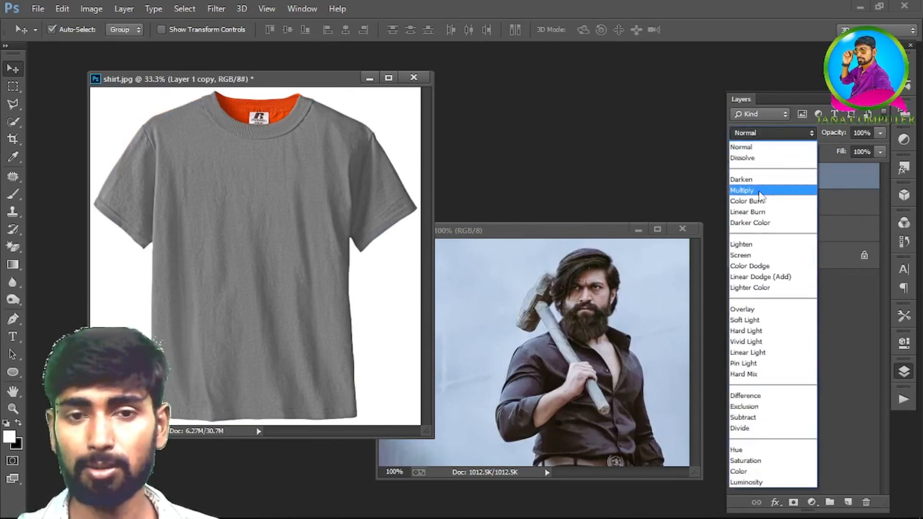
click(768, 188)
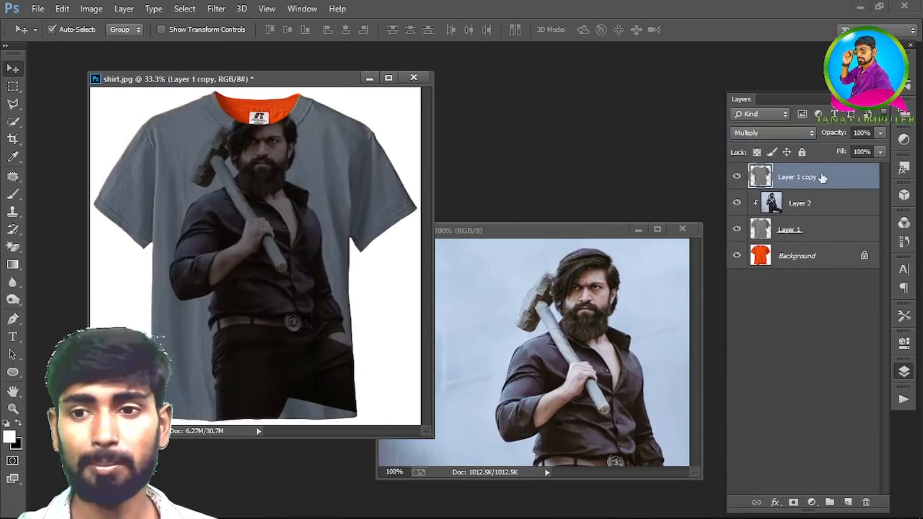
Apply Levels to Layer 1 copy with midtones at 1.20 and highlights at 151, and raise the shadow input level
key(ctrl+l)
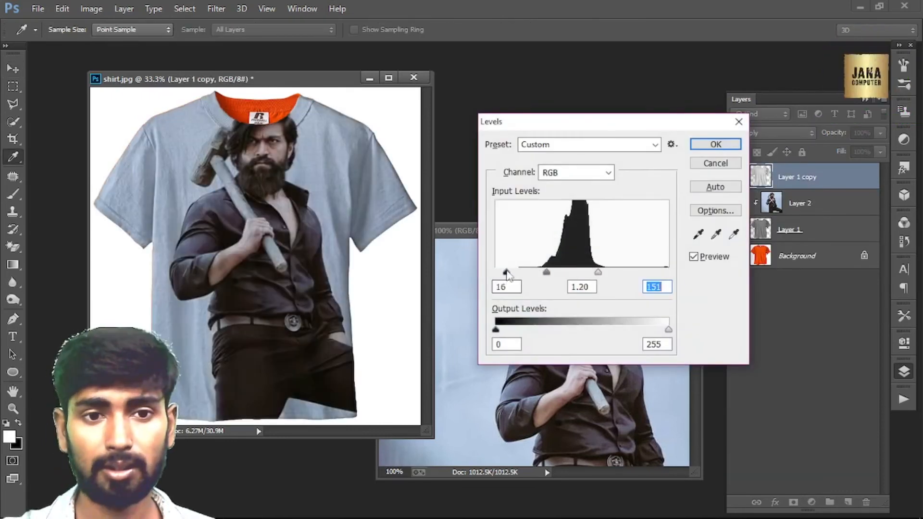
drag(515, 273, 522, 278)
click(716, 146)
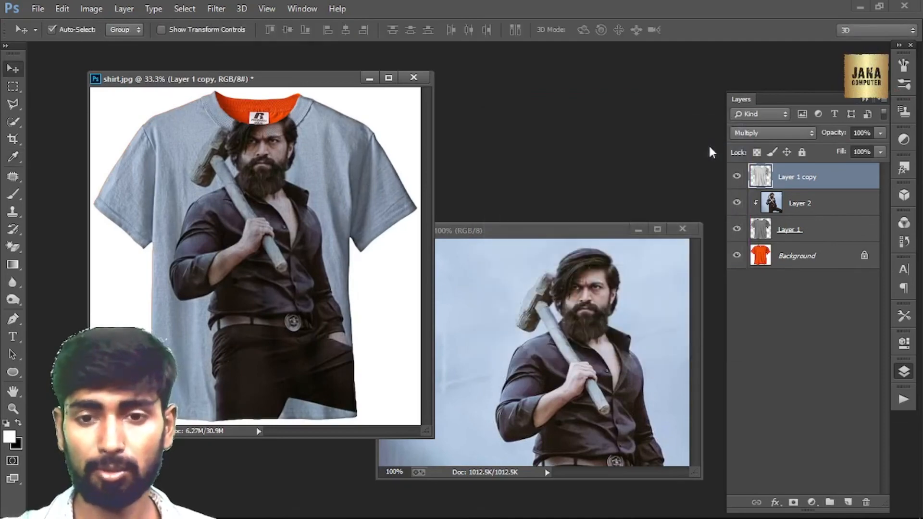
Brighten the midtones of Layer 1 copy slightly with a Curves adjustment
key(ctrl+m)
drag(605, 209, 588, 201)
key(Return)
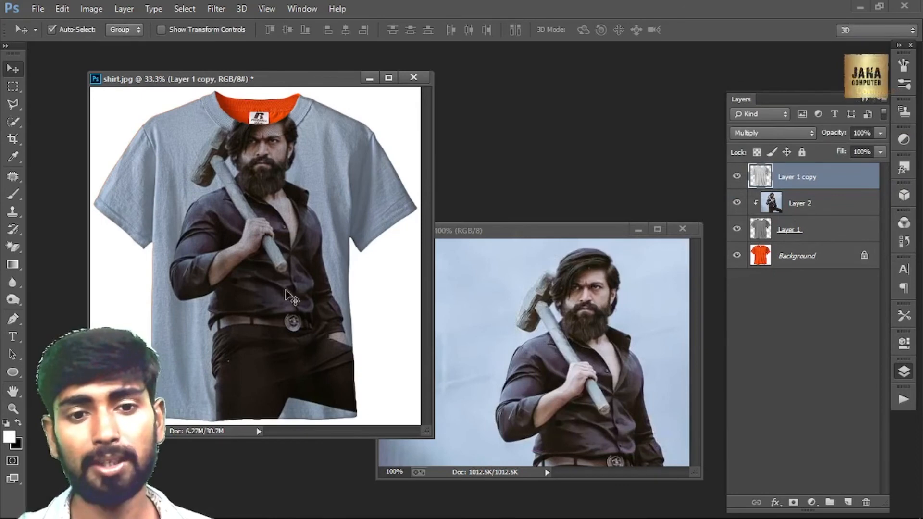